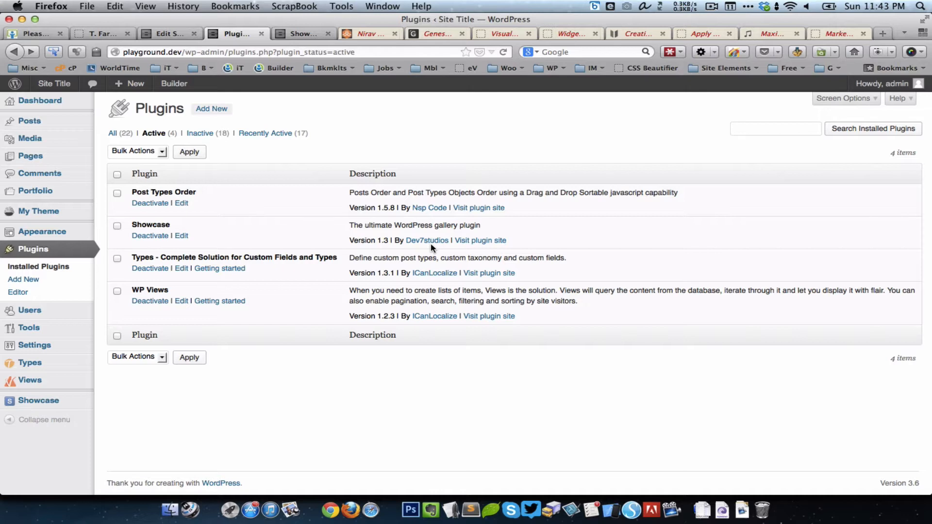
Open the Showcase plugin's settings and examine the Default and Custom options for Lightbox Config and the Lightbox Theme choices.
{"action": "mouse_move", "coordinate": [74, 402]}
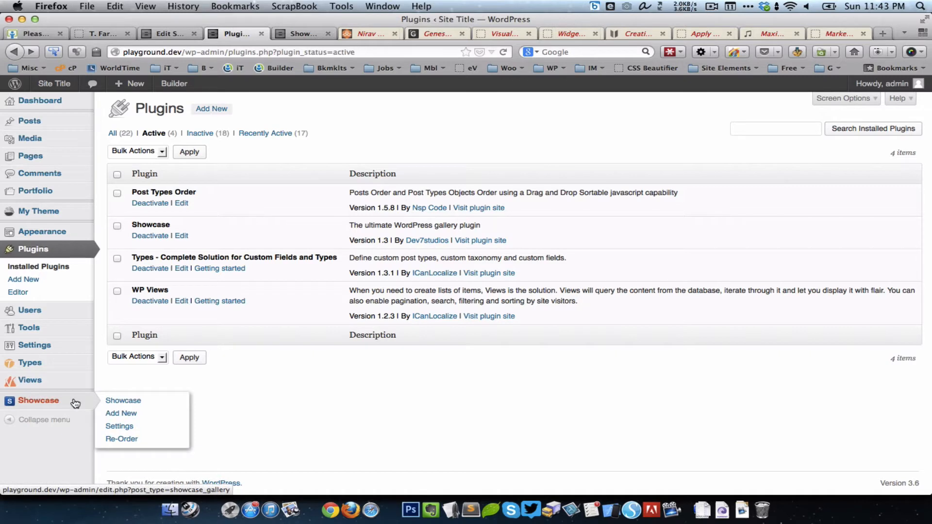
{"action": "left_click", "coordinate": [163, 431]}
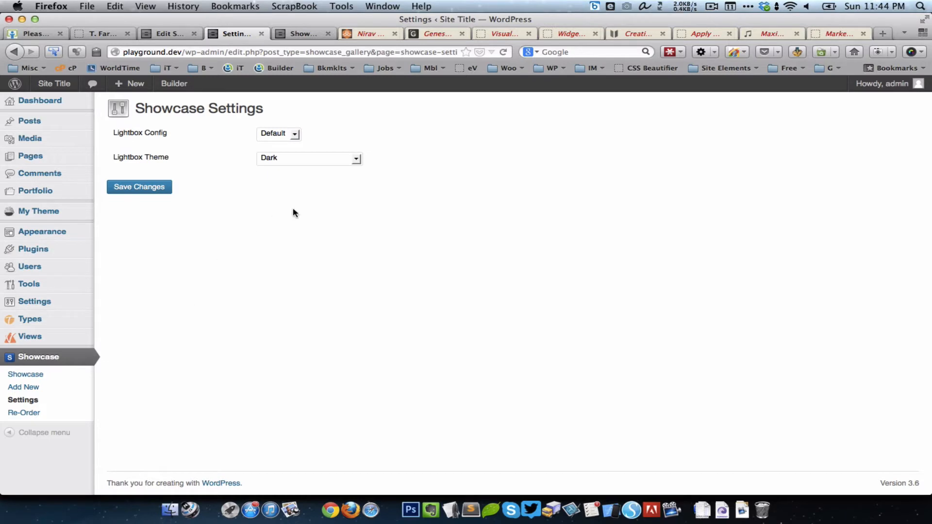
{"action": "left_click", "coordinate": [294, 135]}
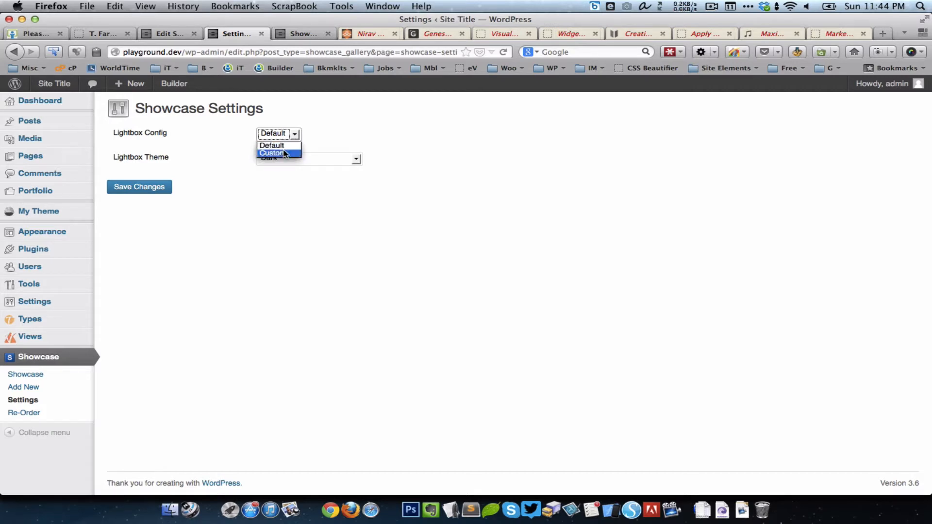
{"action": "left_click", "coordinate": [284, 153]}
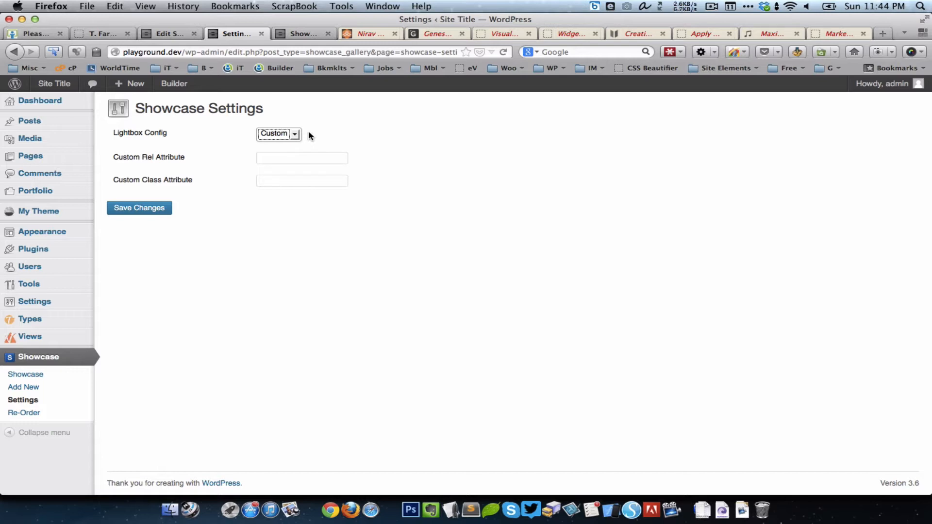
{"action": "left_click", "coordinate": [294, 135]}
{"action": "left_click", "coordinate": [282, 145]}
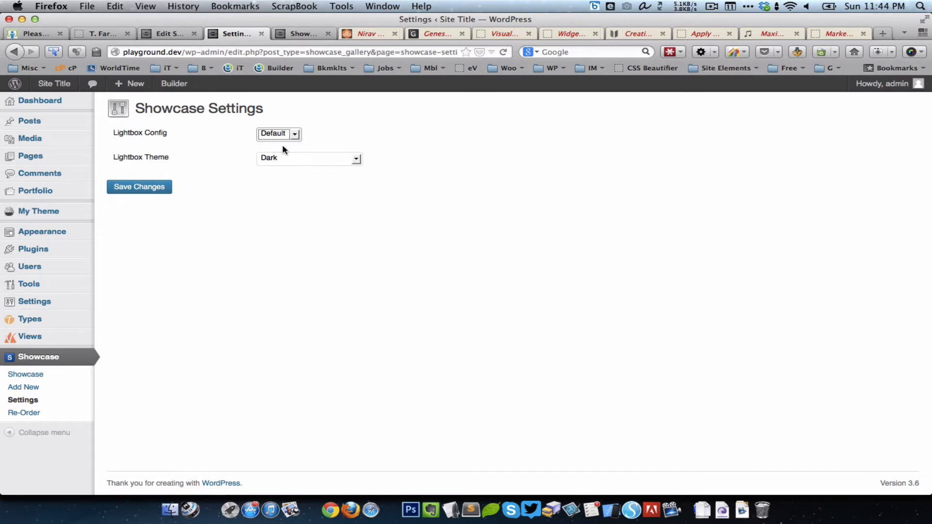
{"action": "left_click", "coordinate": [304, 158]}
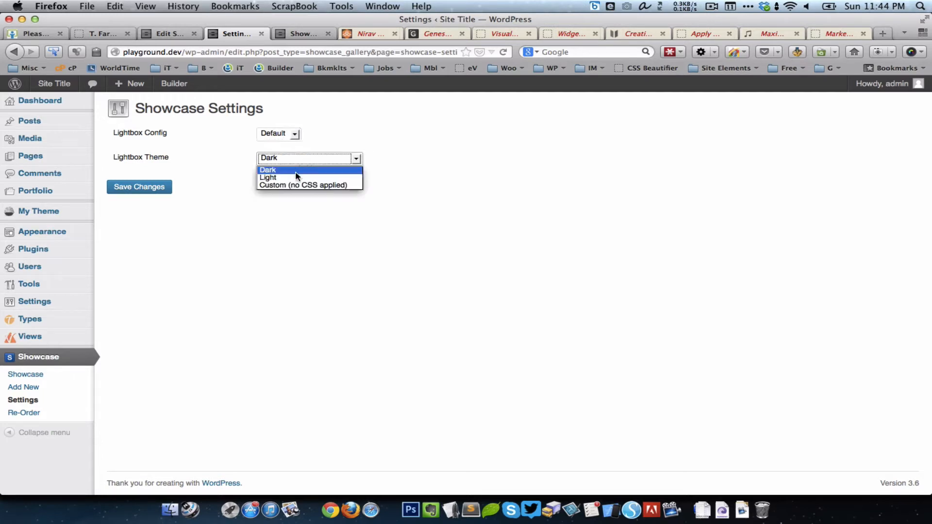
{"action": "left_click", "coordinate": [243, 212]}
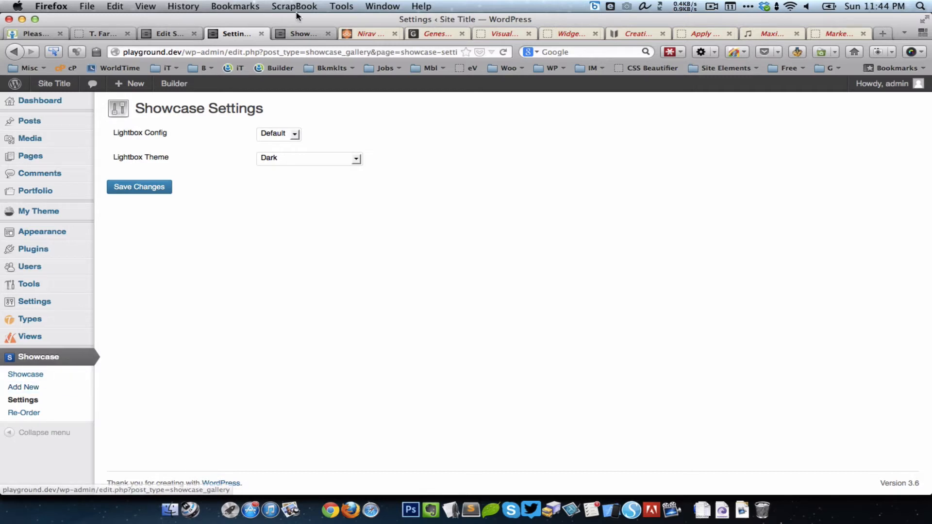
View the gallery on the Showcase Test Page and return to the Showcase Gallery 1 editor to review its images and settings.
{"action": "left_click", "coordinate": [293, 34]}
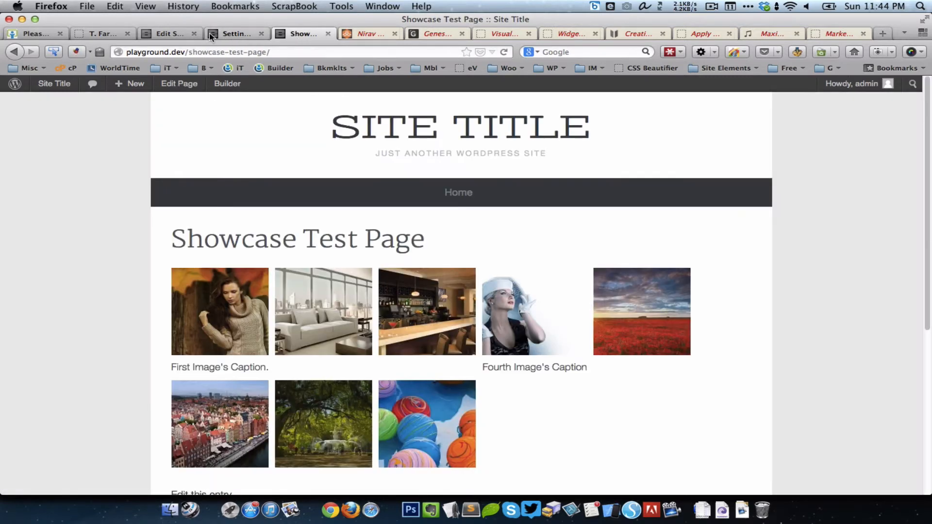
{"action": "left_click", "coordinate": [184, 35]}
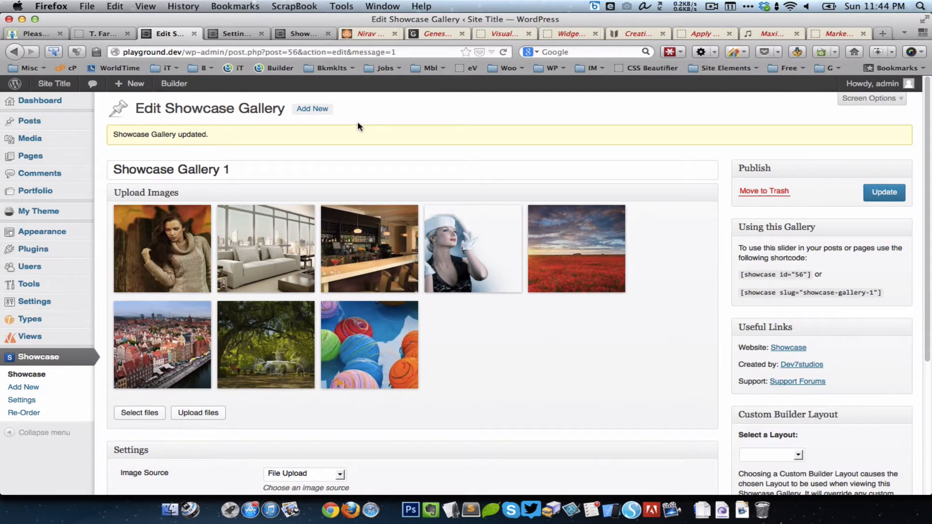
{"action": "scroll", "coordinate": [357, 121], "scroll_direction": "down", "scroll_amount": 2}
{"action": "mouse_move", "coordinate": [199, 343]}
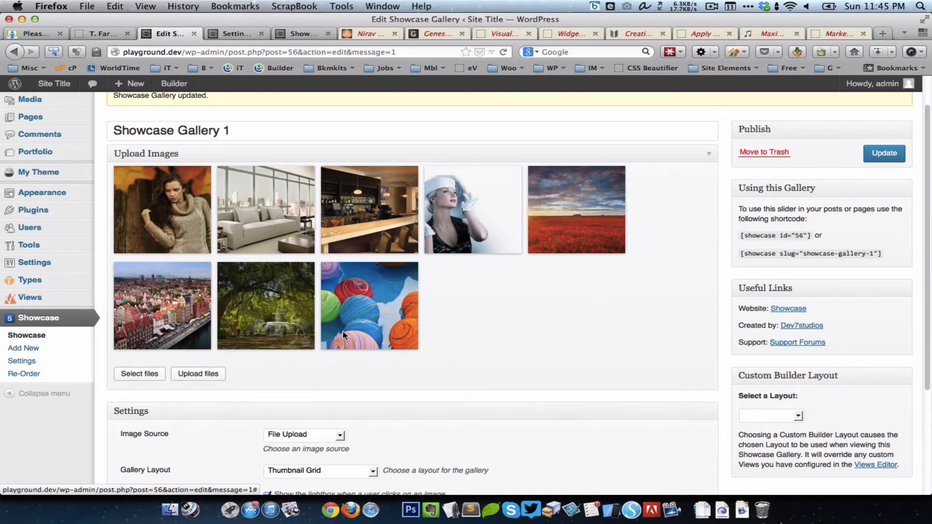
{"action": "scroll", "coordinate": [343, 333], "scroll_direction": "down", "scroll_amount": 3}
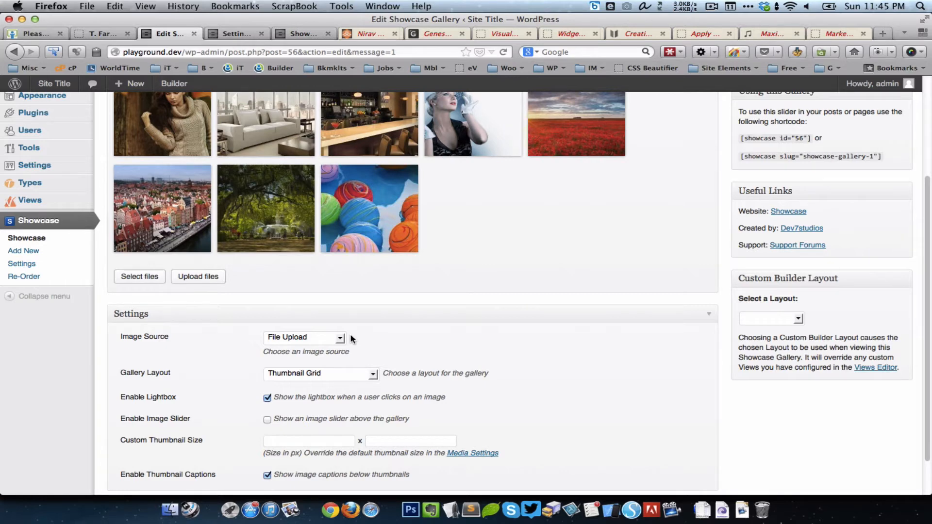
Set the gallery's image source to WordPress Gallery and look through the posts that can be selected.
{"action": "left_click", "coordinate": [340, 338]}
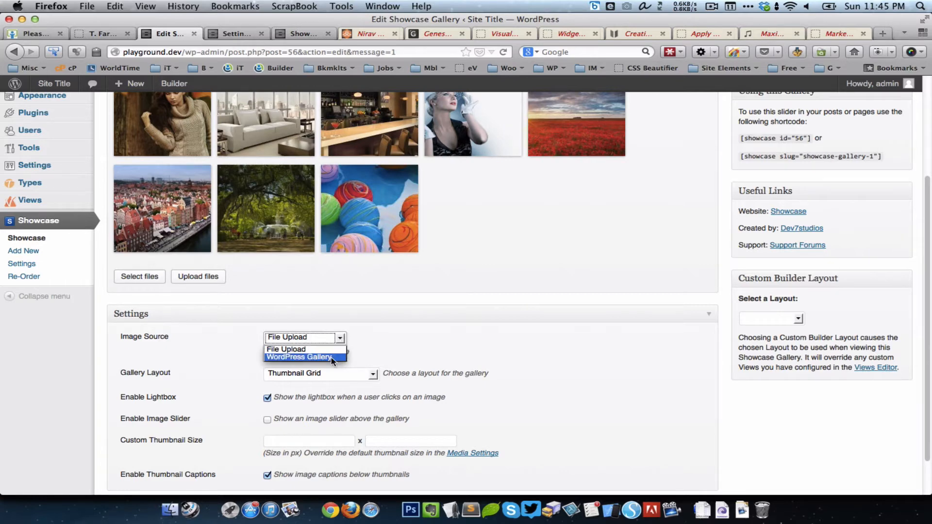
{"action": "left_click", "coordinate": [331, 357]}
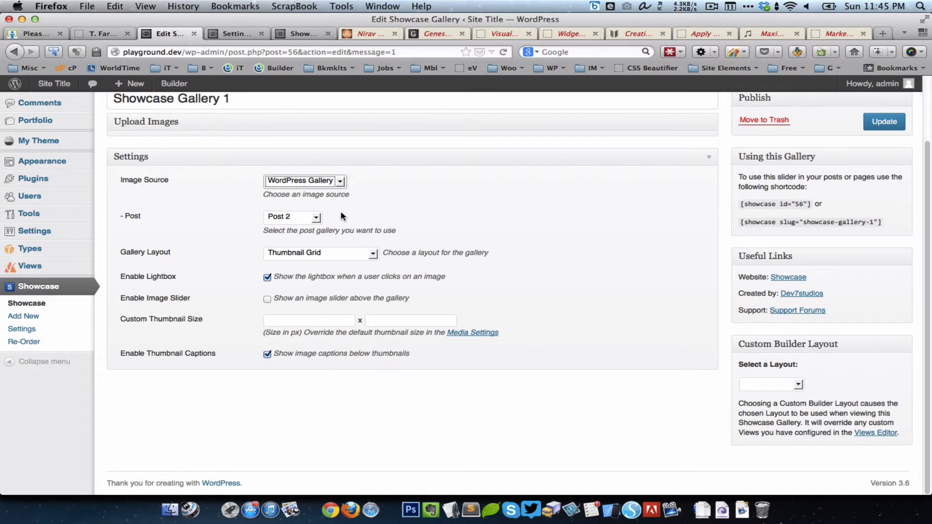
{"action": "left_click", "coordinate": [316, 218]}
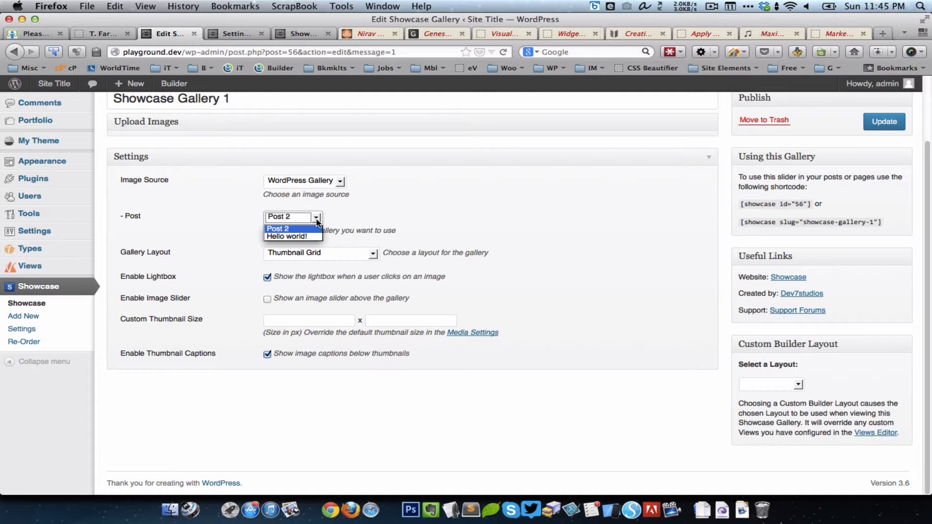
{"action": "left_click", "coordinate": [350, 208]}
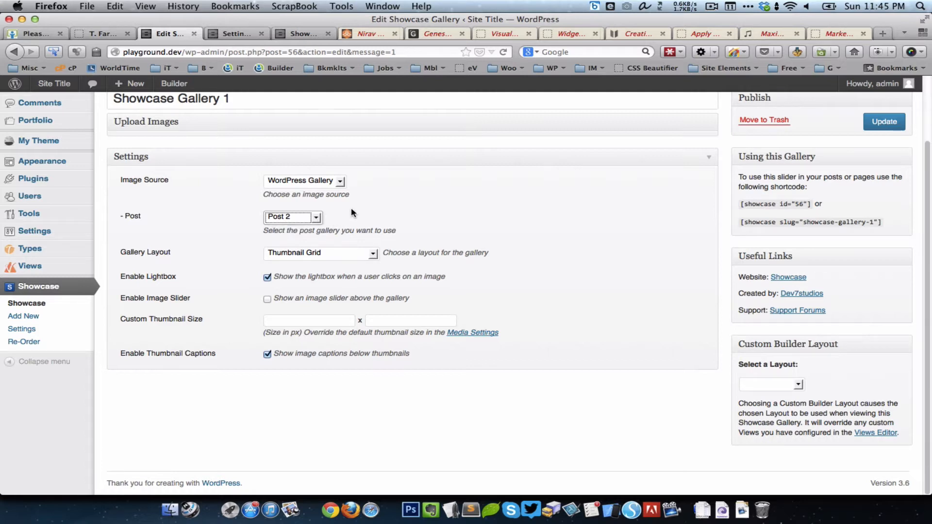
{"action": "scroll", "coordinate": [351, 208], "scroll_direction": "up", "scroll_amount": 3}
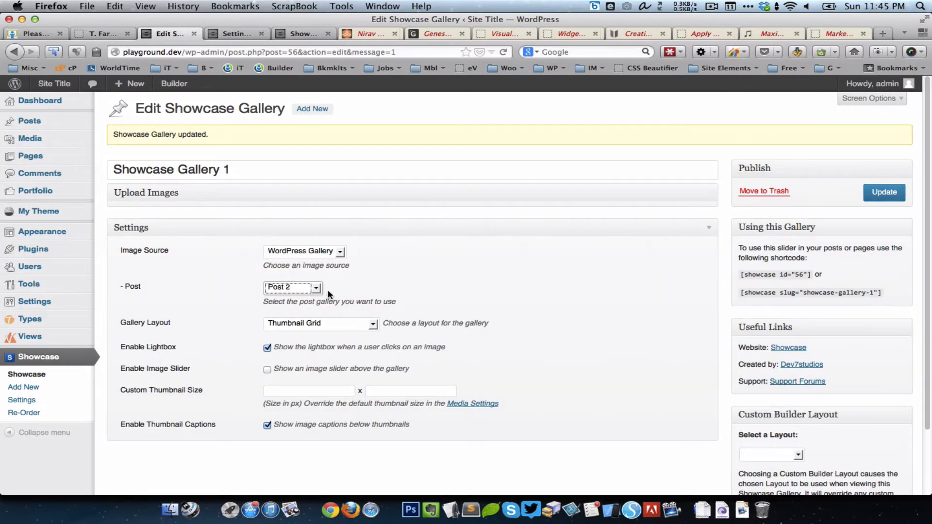
{"action": "left_click", "coordinate": [316, 288]}
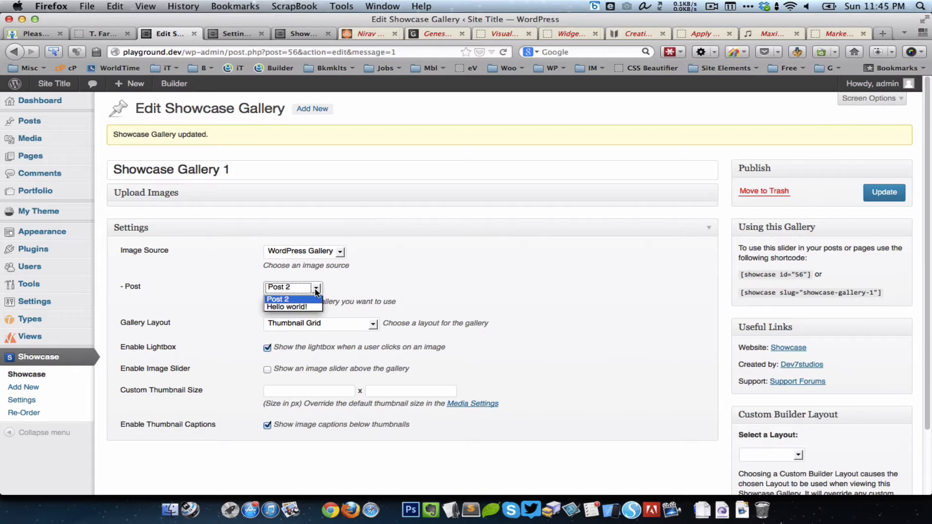
Set the gallery's image source back to File Upload.
{"action": "left_click", "coordinate": [339, 254]}
{"action": "left_click", "coordinate": [340, 252]}
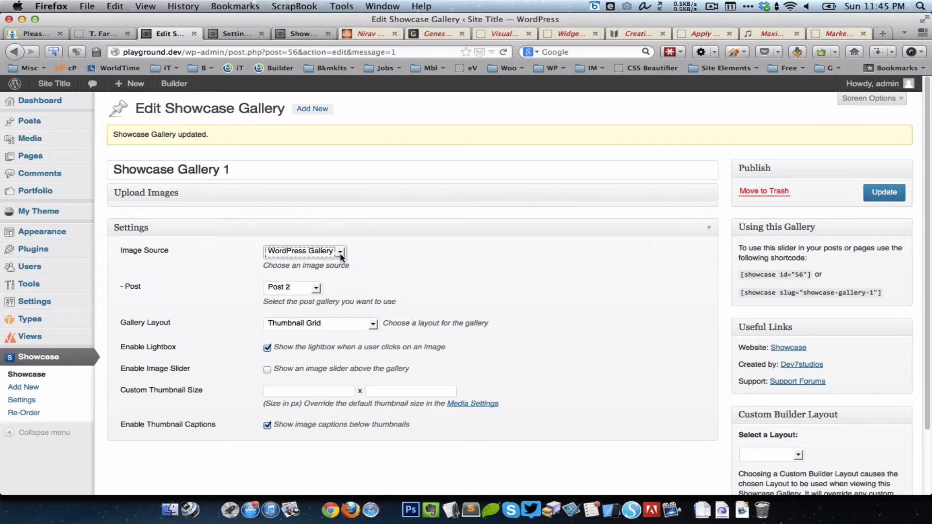
{"action": "left_click", "coordinate": [315, 262]}
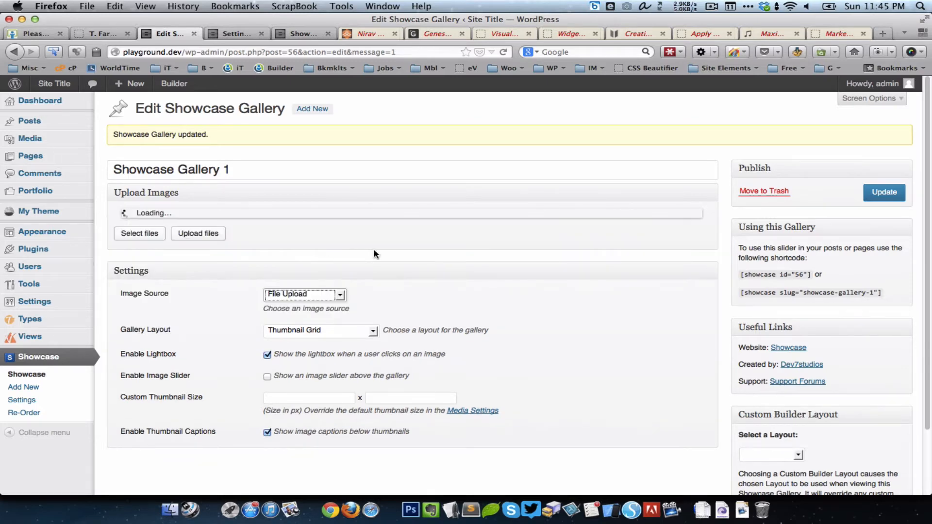
Examine the layouts available for Showcase Gallery 1 in its Gallery Layout setting, without changing the selection.
{"action": "scroll", "coordinate": [472, 349], "scroll_direction": "down", "scroll_amount": 3}
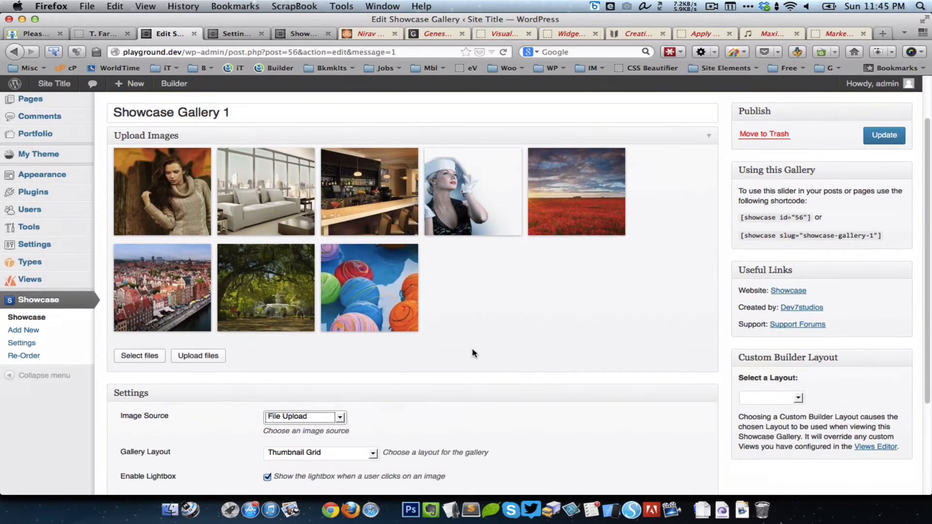
{"action": "scroll", "coordinate": [474, 335], "scroll_direction": "down", "scroll_amount": 5}
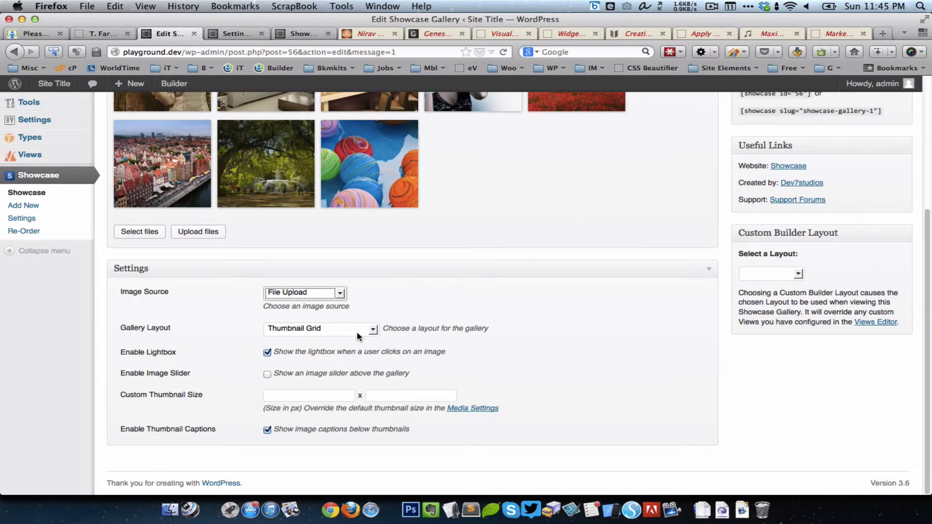
{"action": "left_click", "coordinate": [373, 330]}
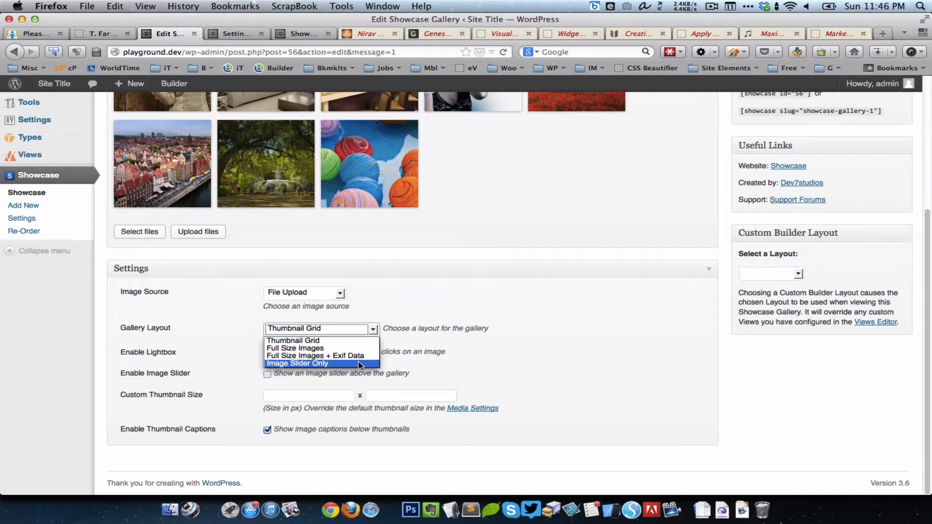
{"action": "left_click", "coordinate": [409, 298]}
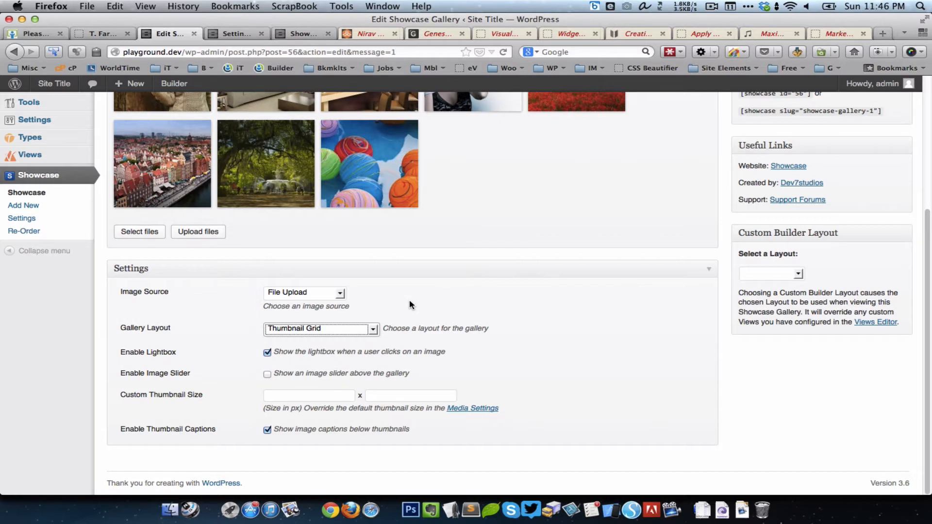
{"action": "left_click", "coordinate": [427, 308]}
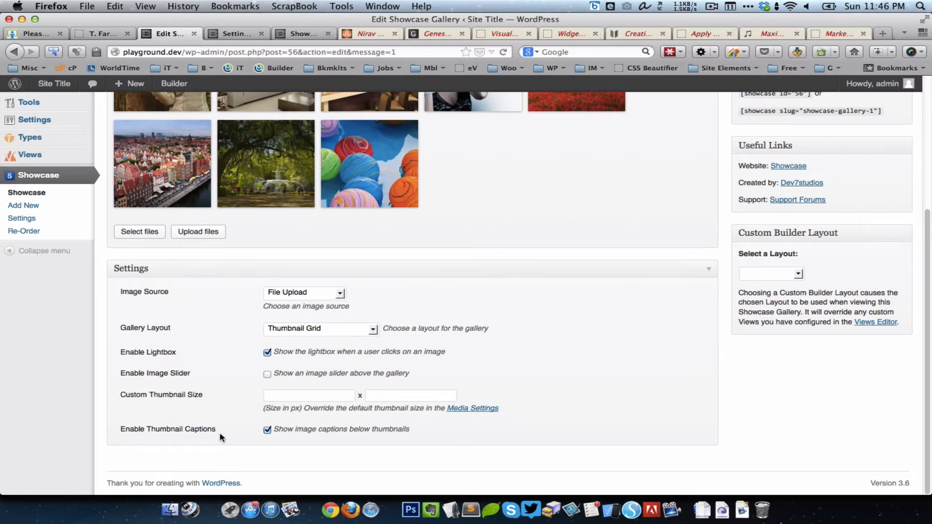
Turn the gallery's thumbnail captions off and on again, and look over the images and settings.
{"action": "left_click", "coordinate": [267, 430]}
{"action": "left_click", "coordinate": [268, 430]}
{"action": "scroll", "coordinate": [298, 249], "scroll_direction": "up", "scroll_amount": 2}
{"action": "scroll", "coordinate": [299, 250], "scroll_direction": "down", "scroll_amount": 1}
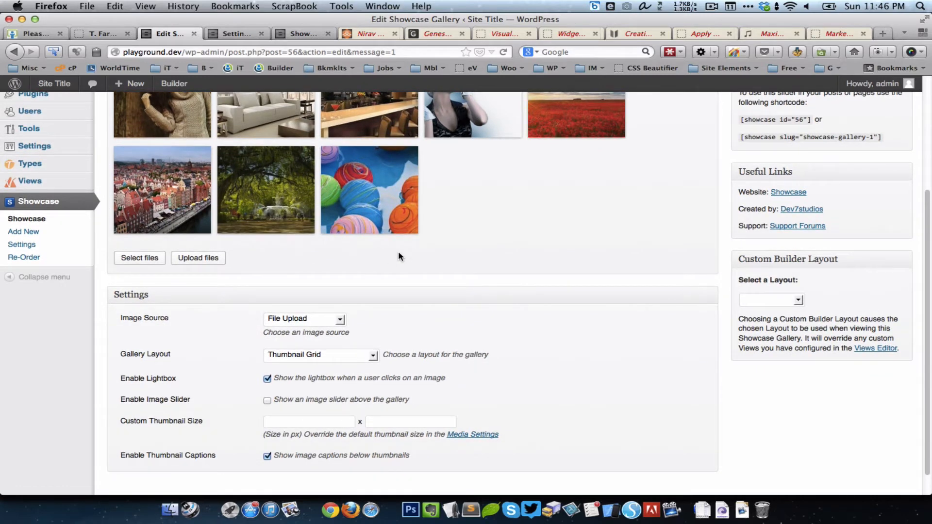
{"action": "scroll", "coordinate": [398, 252], "scroll_direction": "up", "scroll_amount": 1}
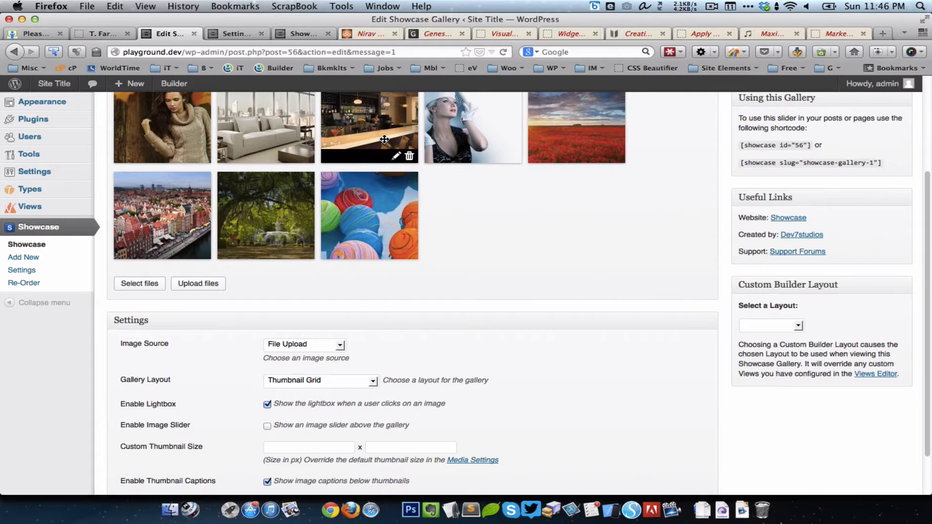
{"action": "scroll", "coordinate": [209, 411], "scroll_direction": "down", "scroll_amount": 2}
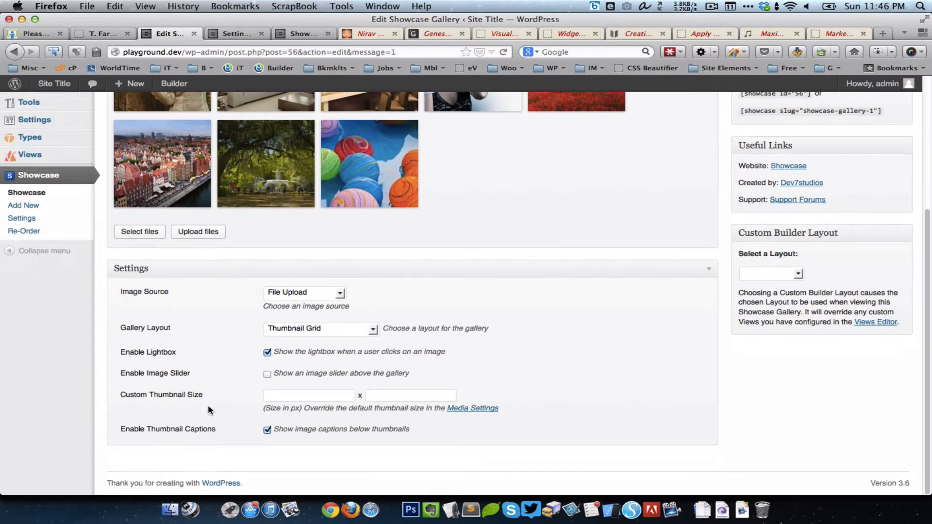
Inspect the caption, link and alt text fields of the living room image, and close its details without saving.
{"action": "scroll", "coordinate": [277, 245], "scroll_direction": "up", "scroll_amount": 5}
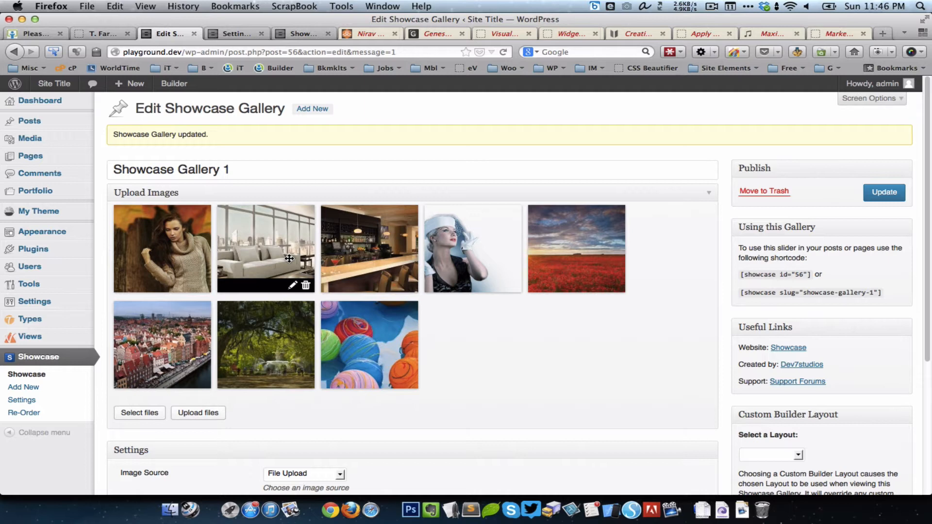
{"action": "left_click", "coordinate": [291, 289]}
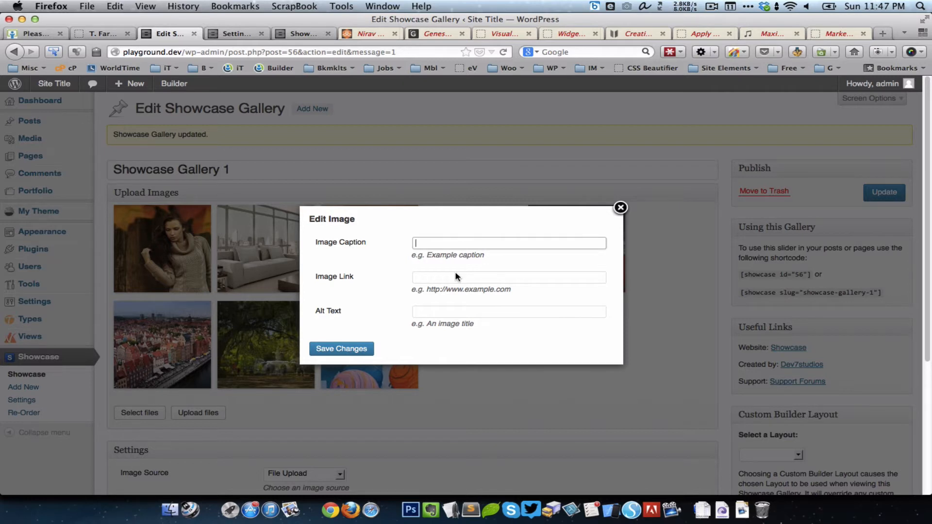
{"action": "left_click", "coordinate": [479, 278]}
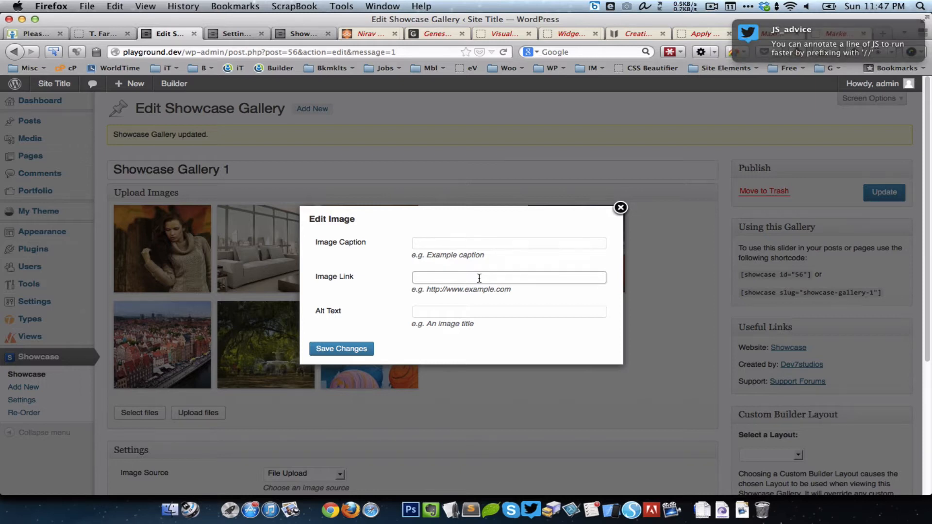
{"action": "left_click", "coordinate": [470, 312]}
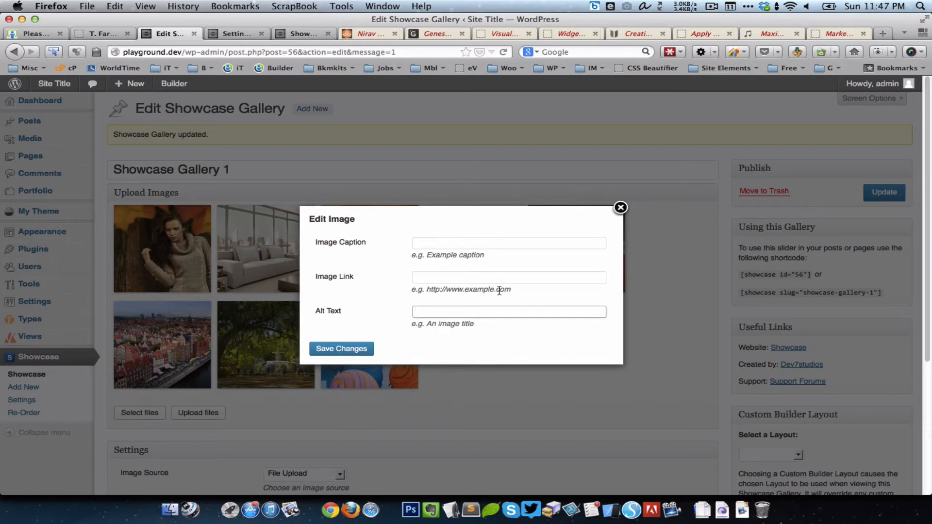
{"action": "left_click", "coordinate": [620, 207]}
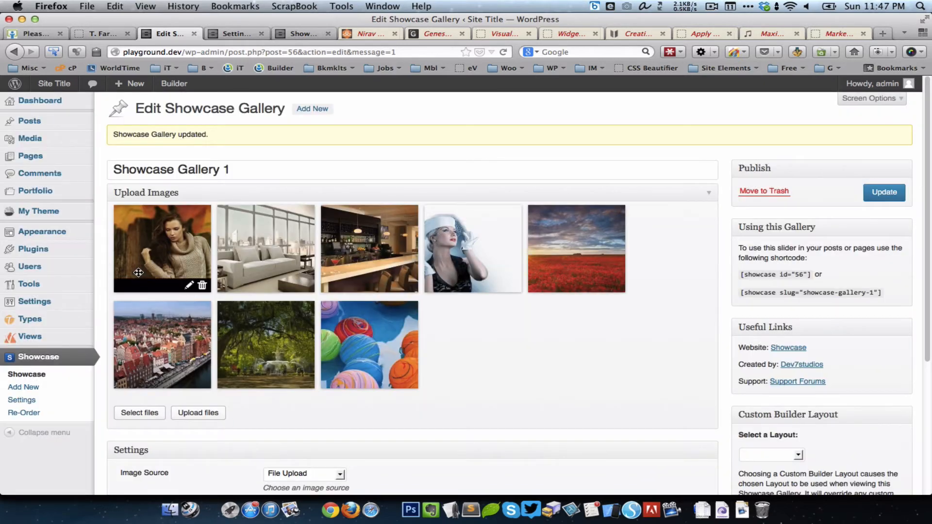
Check the caption entered for the gallery's first image and close its details without saving.
{"action": "left_click", "coordinate": [190, 286]}
{"action": "type", "text": "First Image's Caption."}
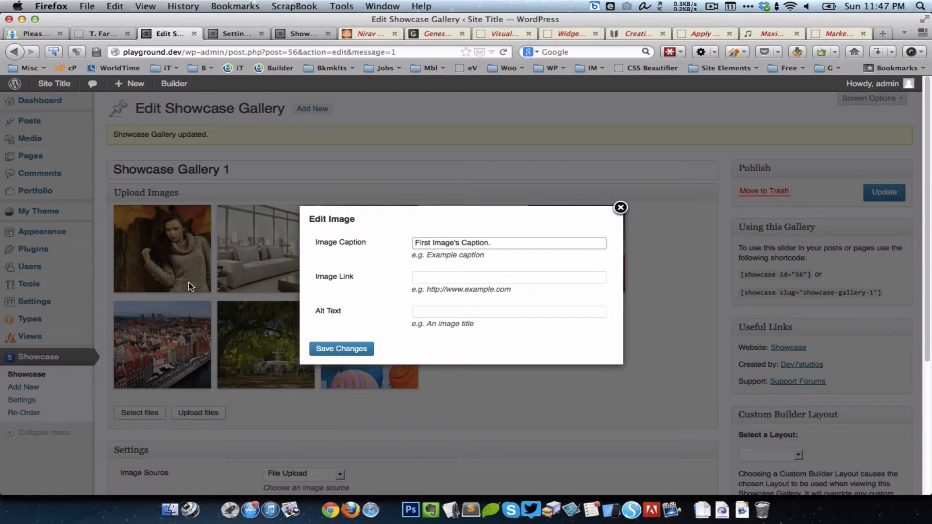
{"action": "left_click", "coordinate": [621, 208]}
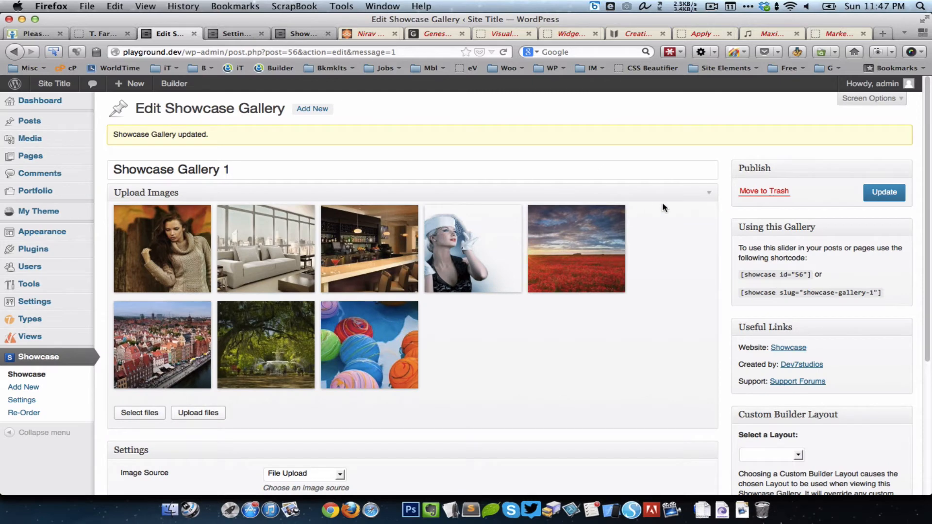
Compare the gallery's setup in the editor with its thumbnails and captions on the Showcase Test Page.
{"action": "left_click", "coordinate": [288, 34]}
{"action": "left_click", "coordinate": [168, 33]}
{"action": "left_click", "coordinate": [293, 34]}
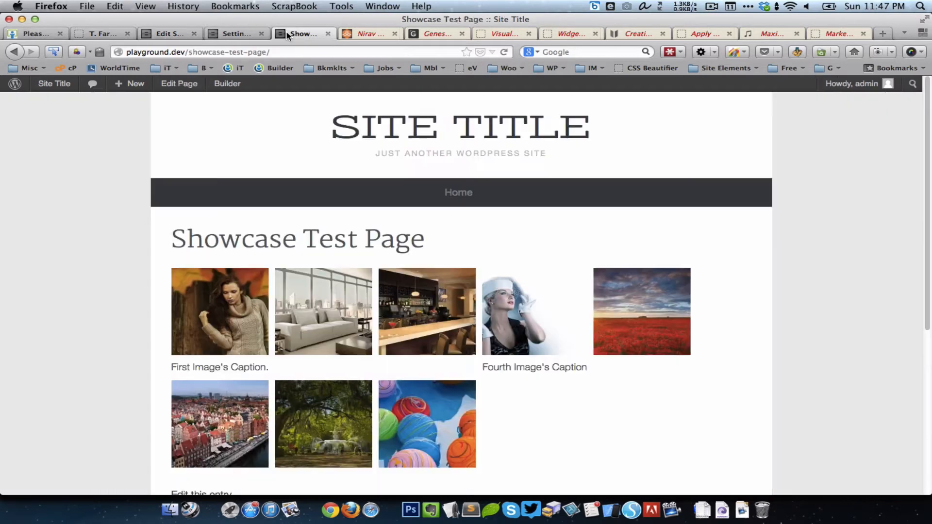
Check the showcase-gallery-1 shortcode in the Showcase Test Page's editor and return to the published page's thumbnails.
{"action": "left_click", "coordinate": [170, 85]}
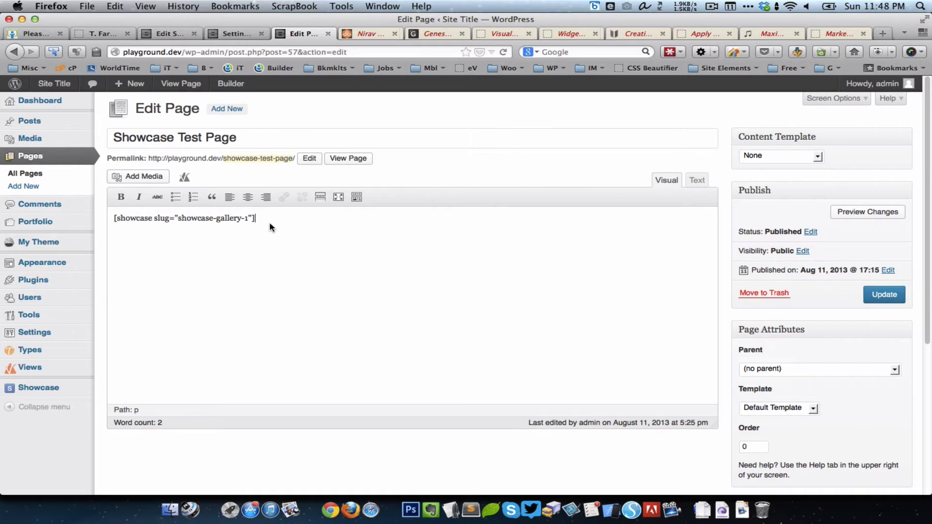
{"action": "left_click", "coordinate": [353, 164]}
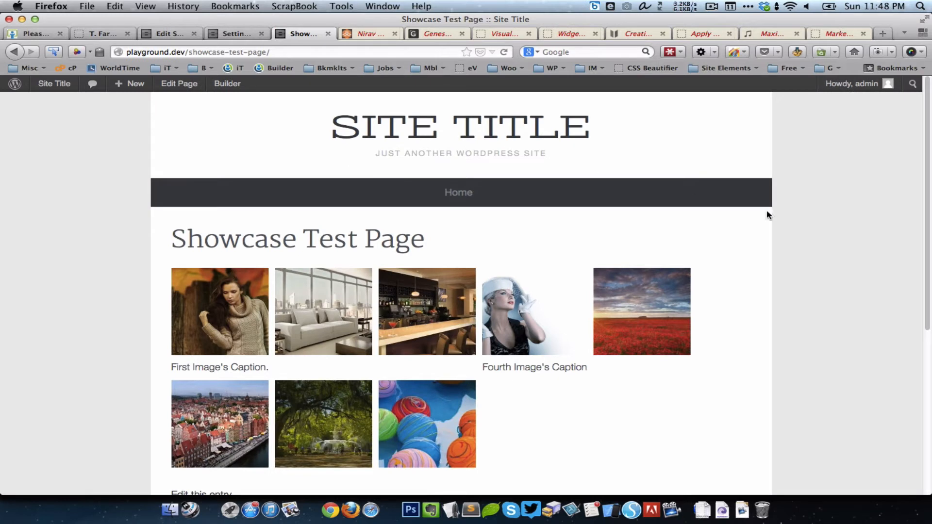
{"action": "scroll", "coordinate": [808, 234], "scroll_direction": "down", "scroll_amount": 3}
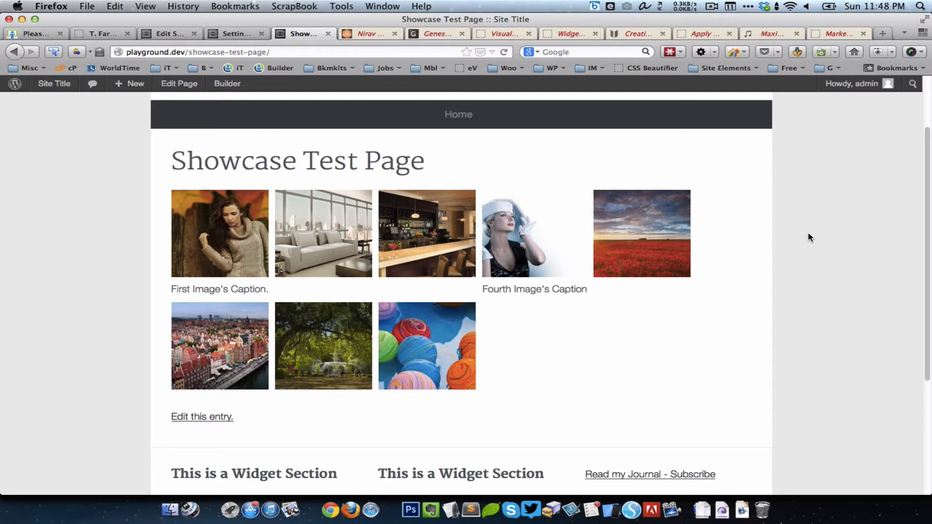
Open the gallery's first image in the lightbox, browse through the images to the city view, and close the lightbox.
{"action": "left_click", "coordinate": [243, 237]}
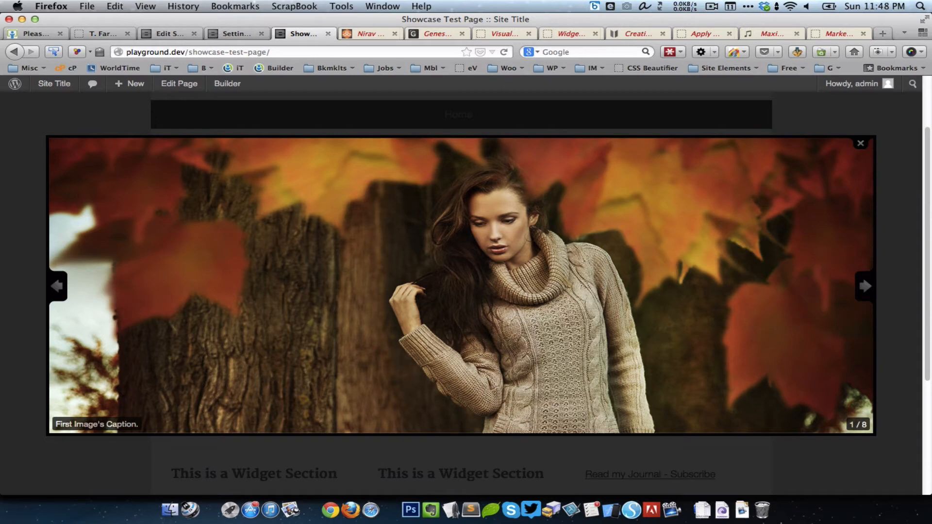
{"action": "left_click", "coordinate": [644, 245]}
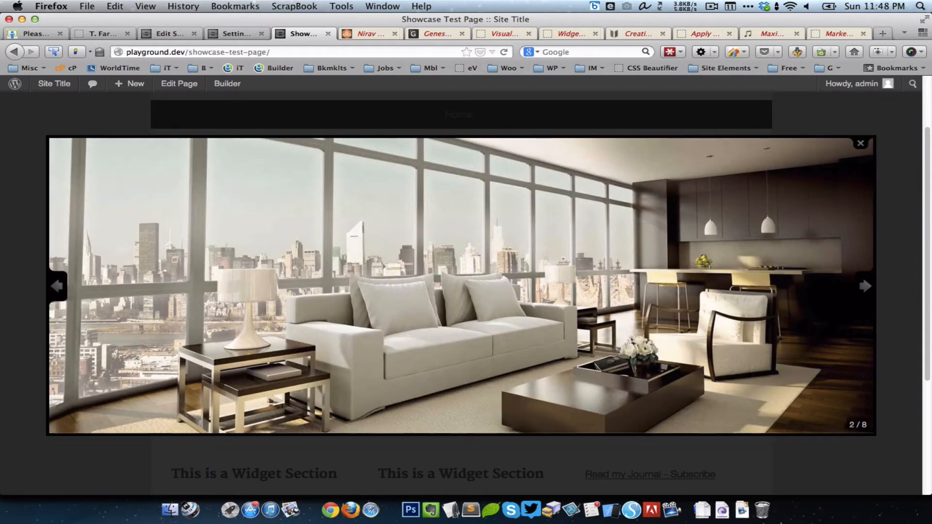
{"action": "key", "text": "Right"}
{"action": "key", "text": "Right"}
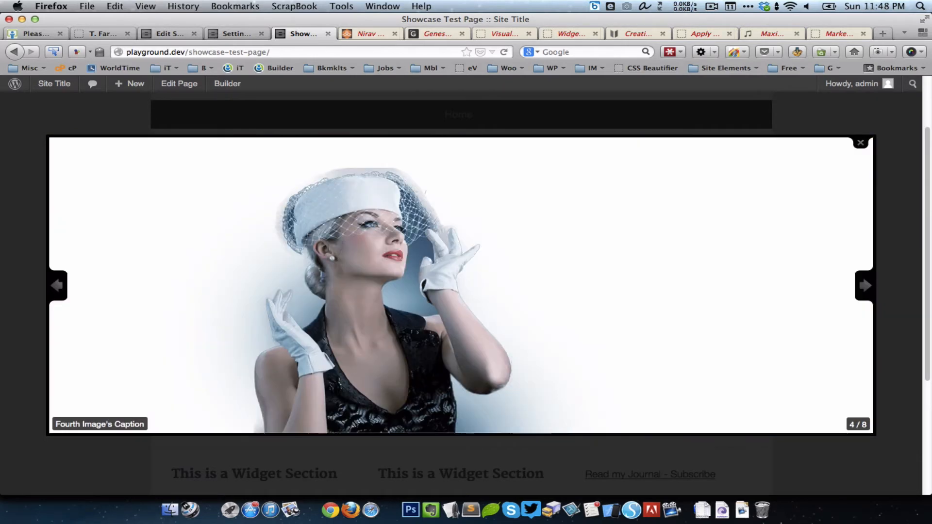
{"action": "key", "text": "Right"}
{"action": "key", "text": "Left"}
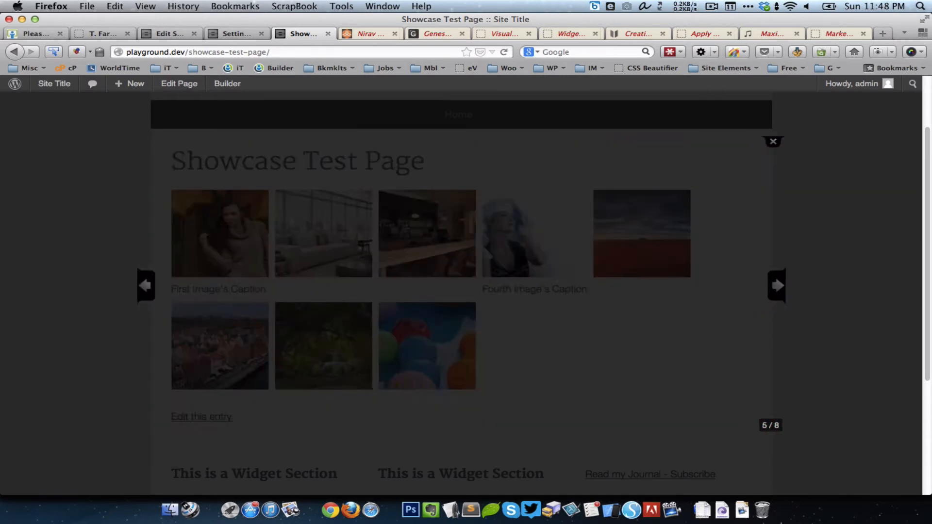
{"action": "key", "text": "Left"}
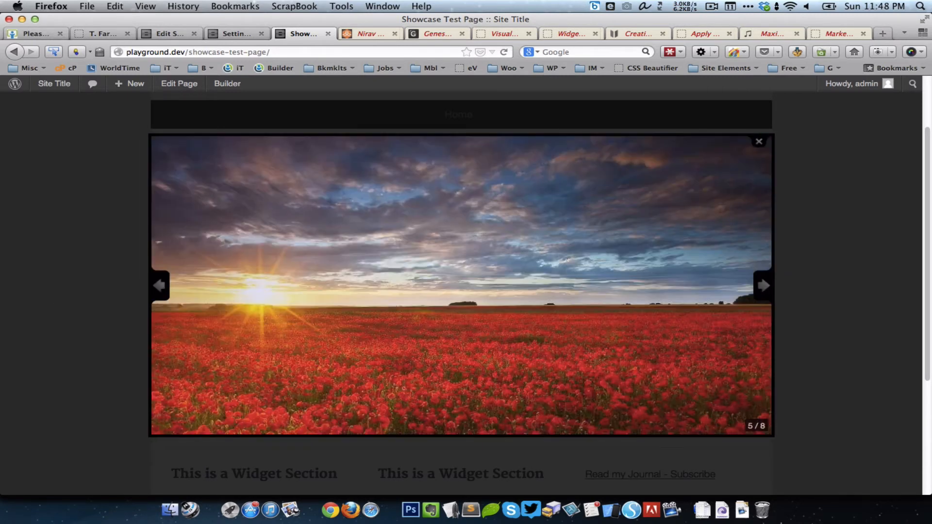
{"action": "key", "text": "Right"}
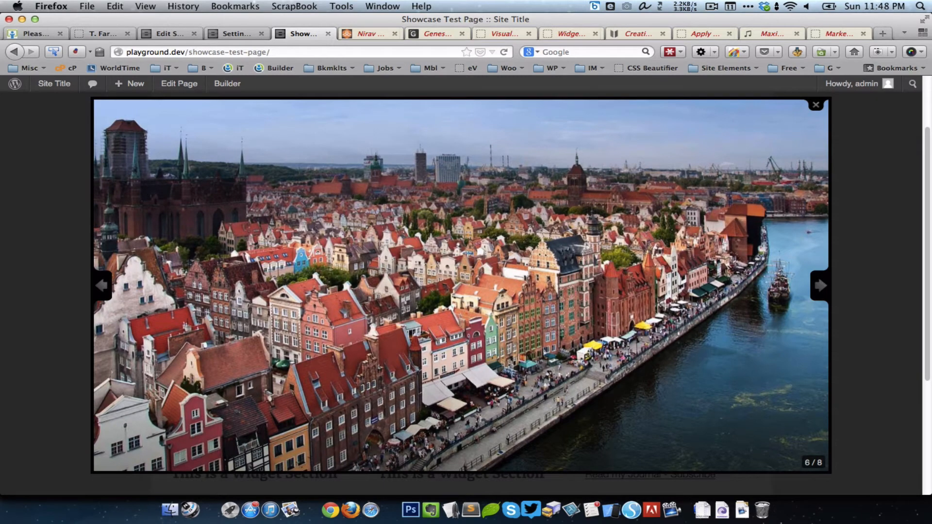
{"action": "key", "text": "Escape"}
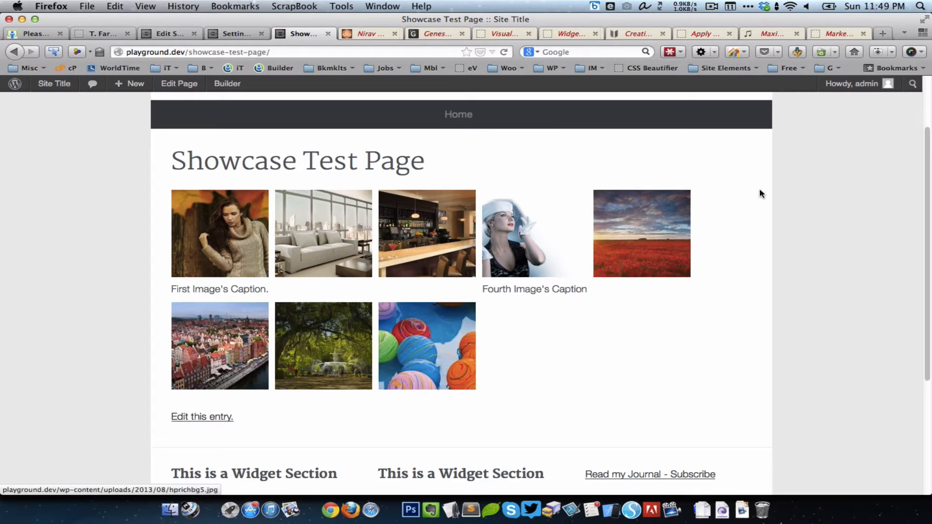
Set the gallery layout of Showcase Gallery 1 to Full Size Images and update the gallery.
{"action": "left_click", "coordinate": [169, 34]}
{"action": "scroll", "coordinate": [284, 145], "scroll_direction": "down", "scroll_amount": 5}
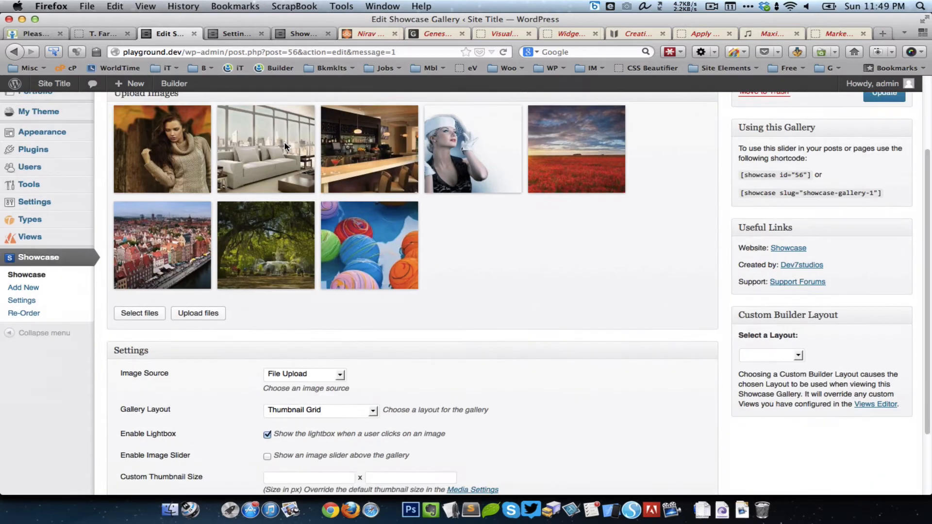
{"action": "scroll", "coordinate": [262, 243], "scroll_direction": "down", "scroll_amount": 2}
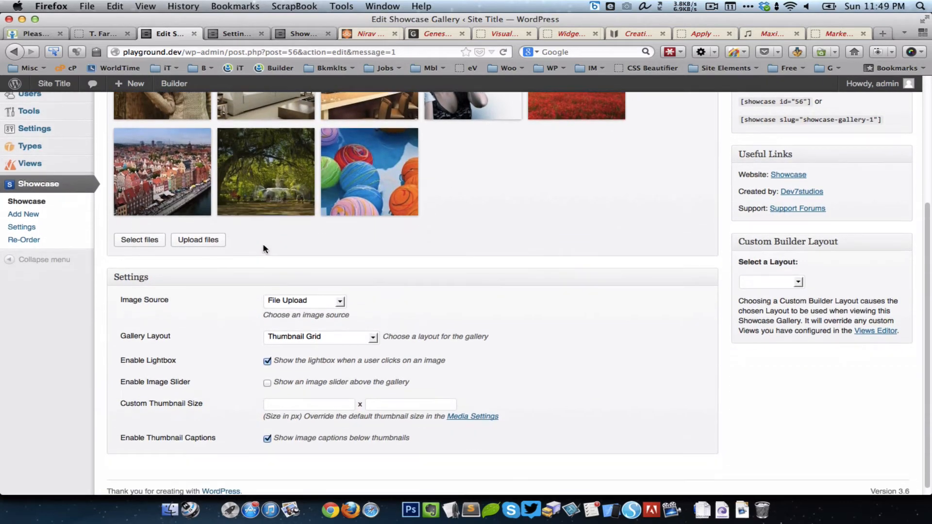
{"action": "scroll", "coordinate": [263, 243], "scroll_direction": "up", "scroll_amount": 6}
{"action": "scroll", "coordinate": [263, 245], "scroll_direction": "down", "scroll_amount": 5}
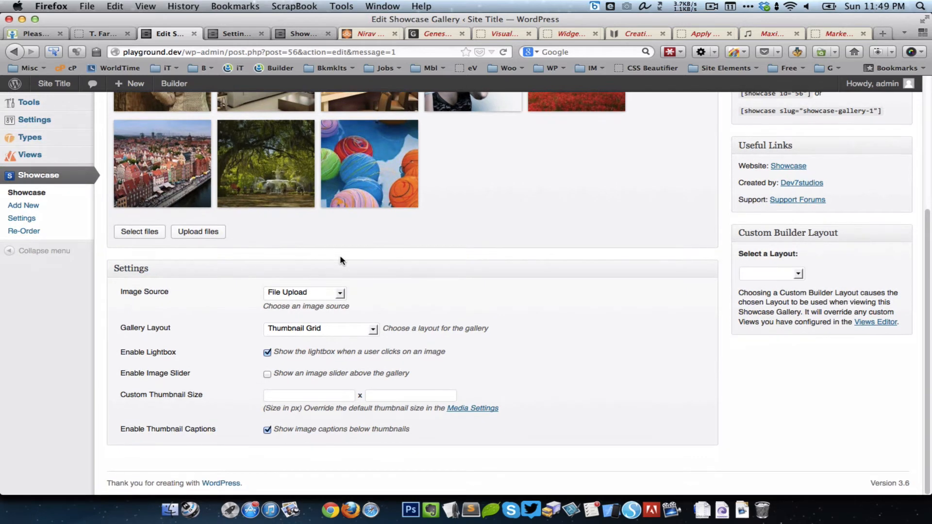
{"action": "left_click", "coordinate": [372, 329]}
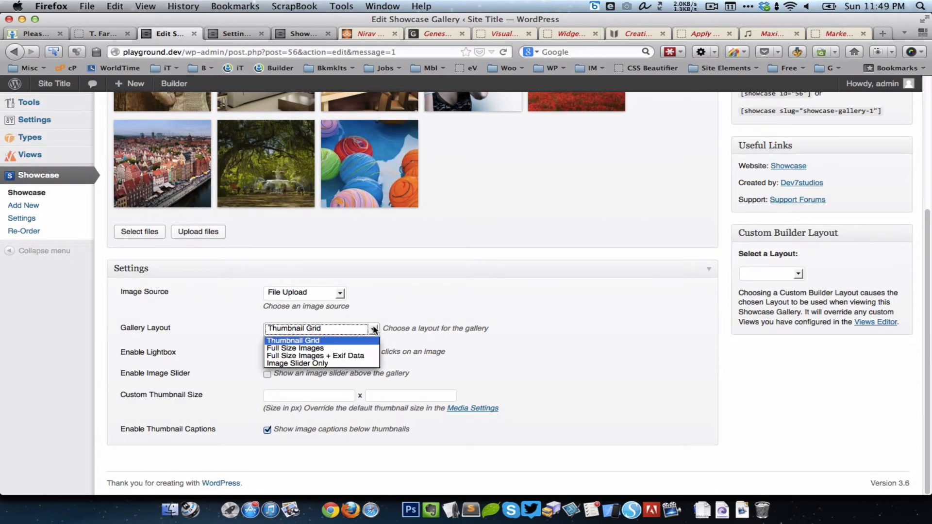
{"action": "left_click", "coordinate": [328, 347]}
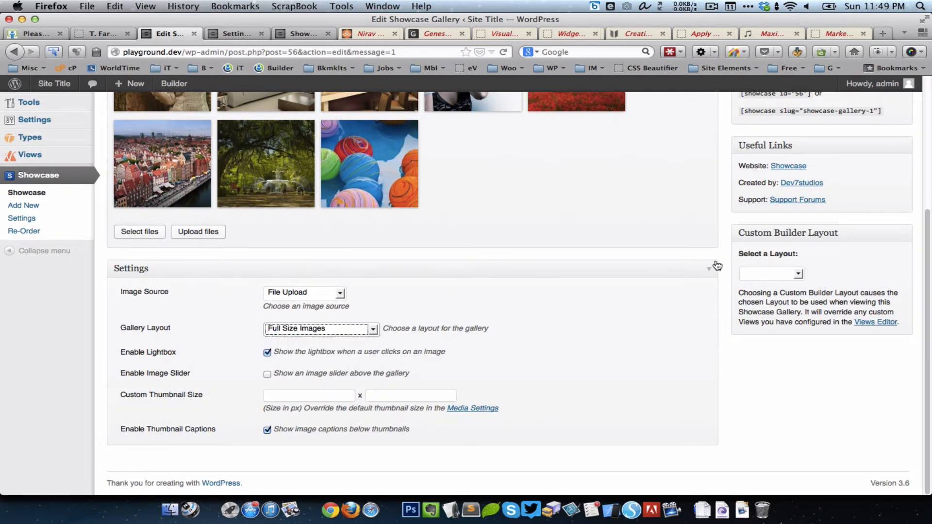
{"action": "scroll", "coordinate": [748, 361], "scroll_direction": "up", "scroll_amount": 1}
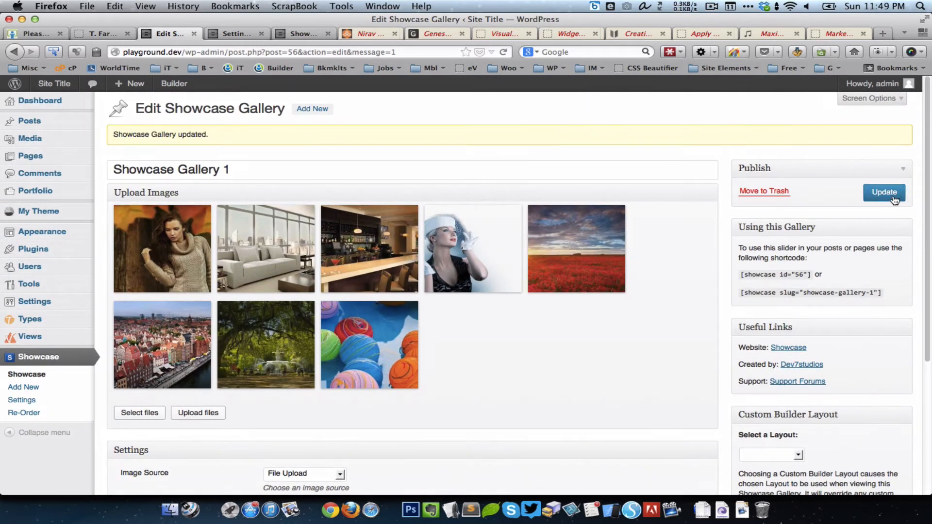
Reload the Showcase Test Page and examine how the first images and their captions appear in the full-size layout.
{"action": "left_click", "coordinate": [292, 34]}
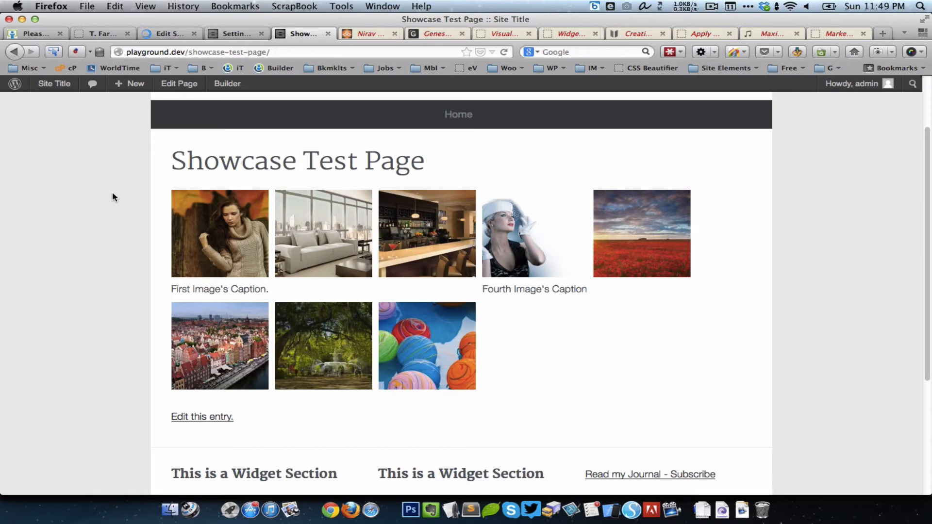
{"action": "key", "text": "super+r"}
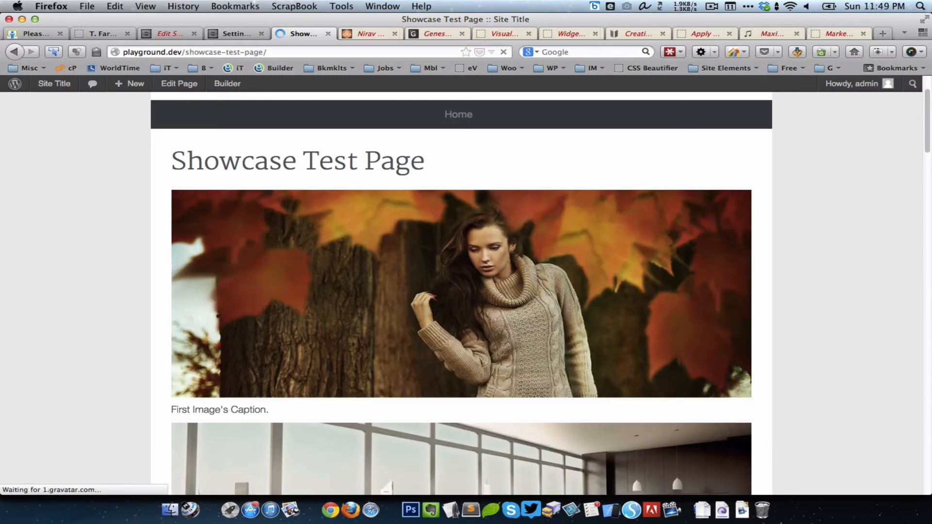
{"action": "scroll", "coordinate": [461, 291], "scroll_direction": "down", "scroll_amount": 1}
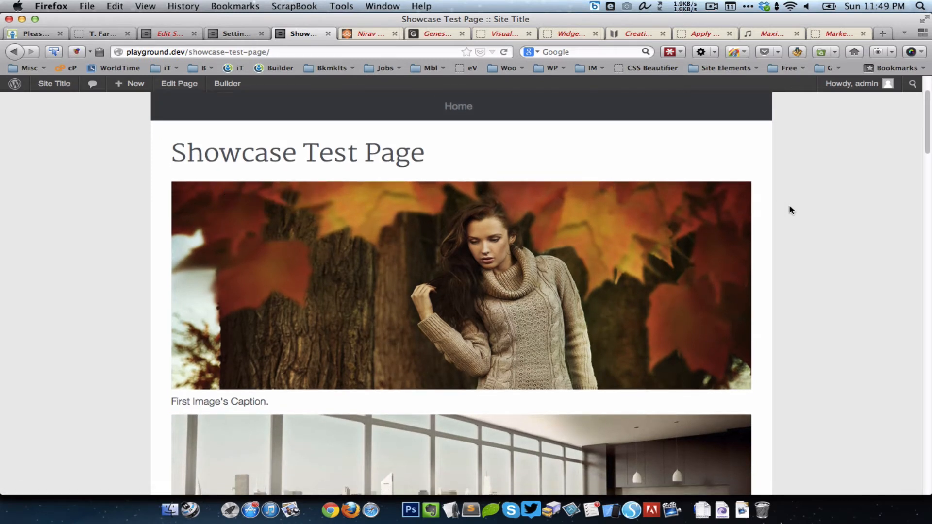
{"action": "scroll", "coordinate": [789, 209], "scroll_direction": "down", "scroll_amount": 2}
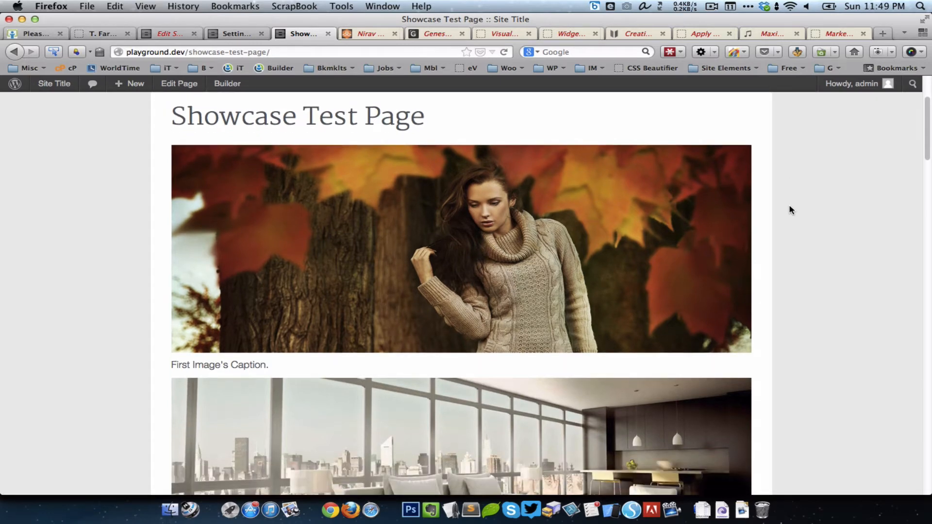
{"action": "scroll", "coordinate": [789, 210], "scroll_direction": "down", "scroll_amount": 1}
{"action": "scroll", "coordinate": [577, 237], "scroll_direction": "down", "scroll_amount": 5}
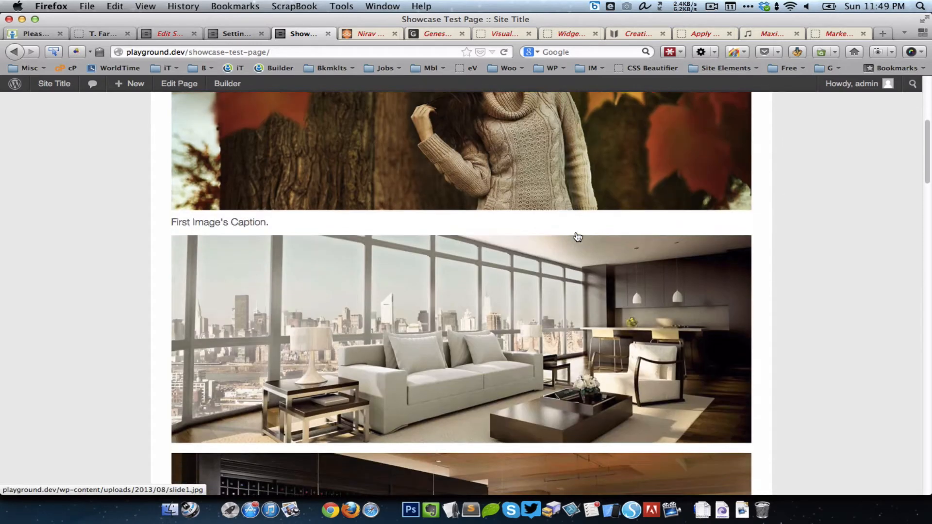
{"action": "scroll", "coordinate": [578, 236], "scroll_direction": "down", "scroll_amount": 3}
{"action": "scroll", "coordinate": [578, 236], "scroll_direction": "up", "scroll_amount": 5}
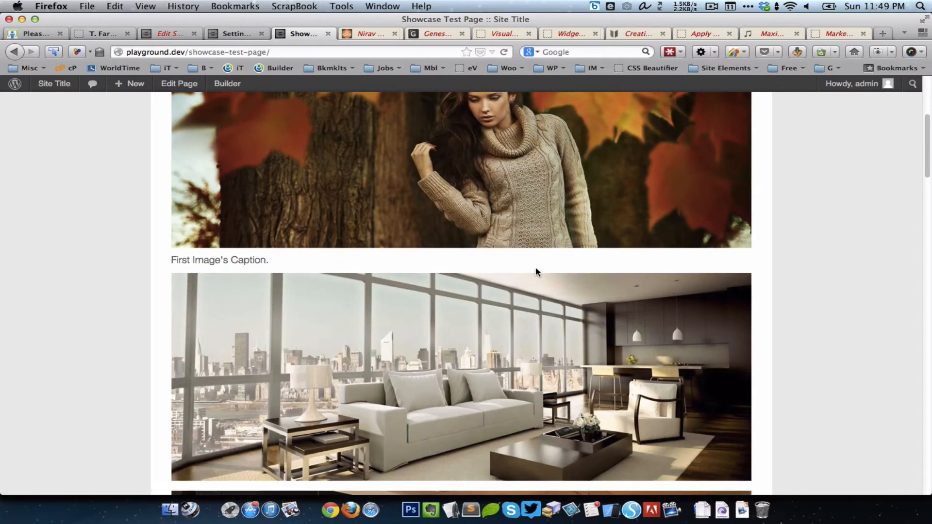
{"action": "scroll", "coordinate": [534, 266], "scroll_direction": "down", "scroll_amount": 5}
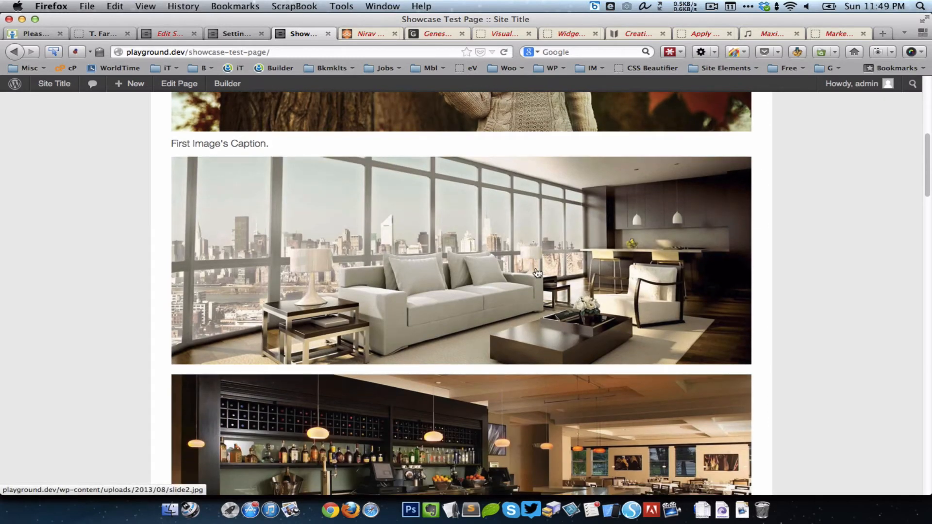
{"action": "scroll", "coordinate": [537, 272], "scroll_direction": "down", "scroll_amount": 8}
{"action": "scroll", "coordinate": [522, 278], "scroll_direction": "up", "scroll_amount": 4}
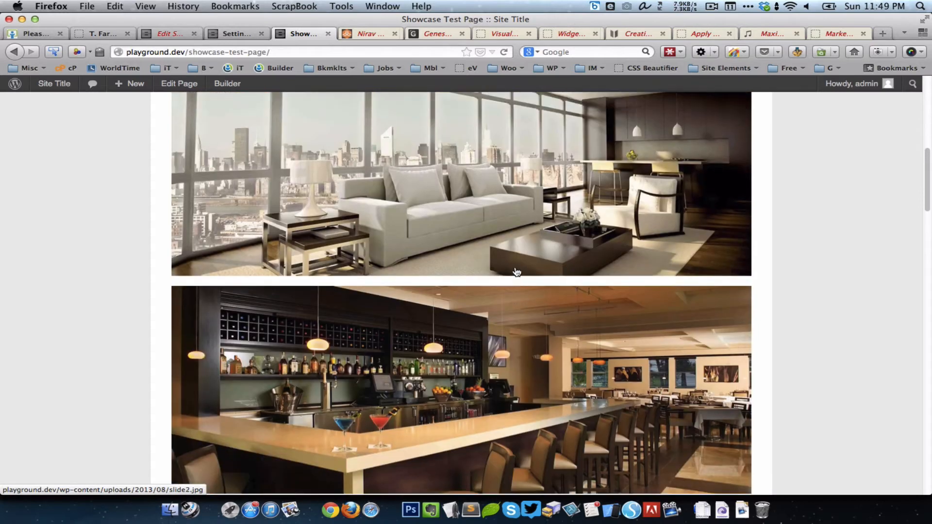
View the living room image in the lightbox, close it, and look over the remaining full-size images on the page.
{"action": "left_click", "coordinate": [474, 228]}
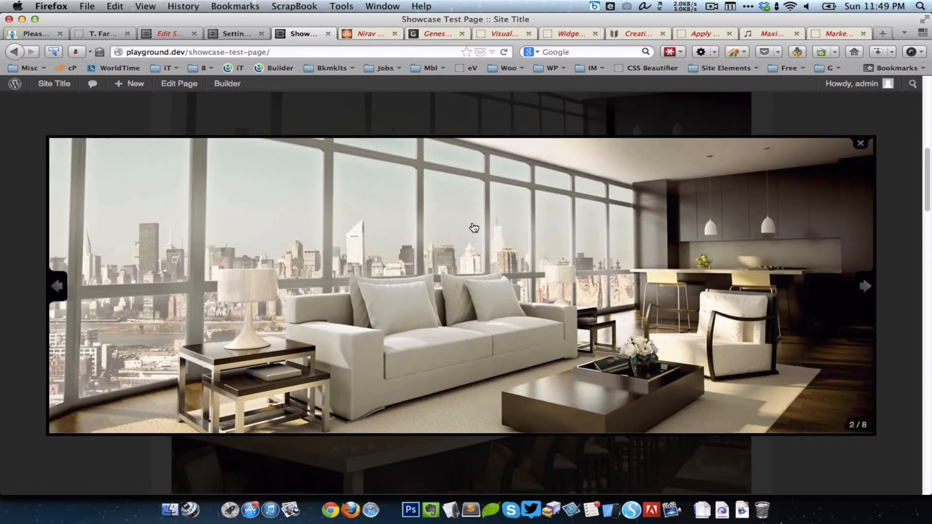
{"action": "key", "text": "Escape"}
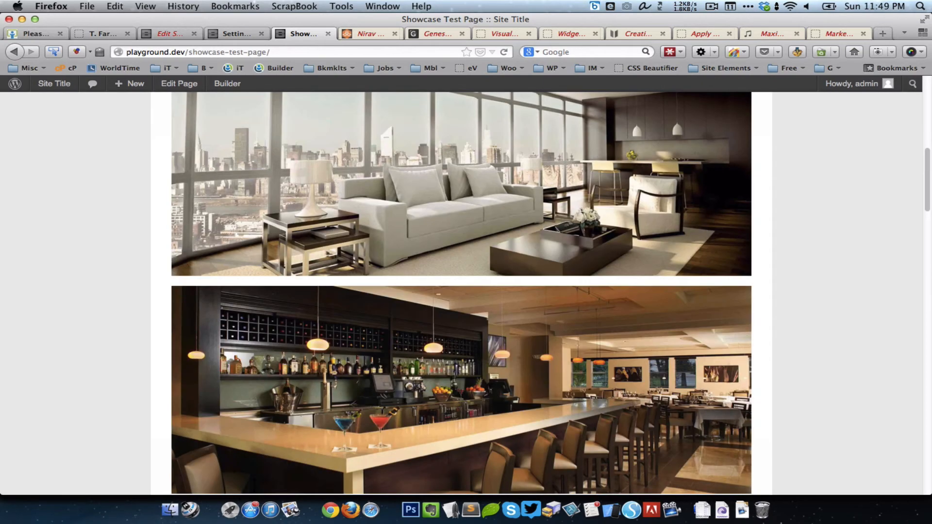
{"action": "scroll", "coordinate": [577, 261], "scroll_direction": "down", "scroll_amount": 15}
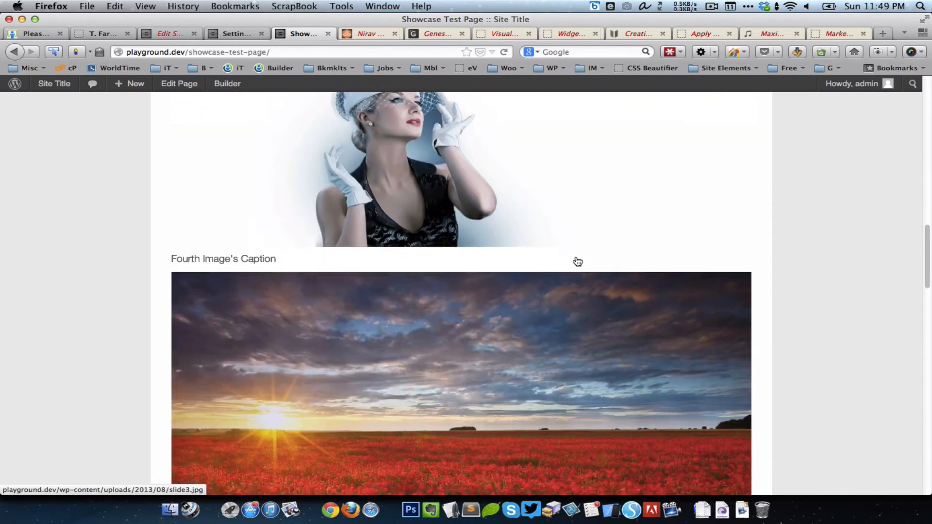
{"action": "scroll", "coordinate": [577, 261], "scroll_direction": "down", "scroll_amount": 15}
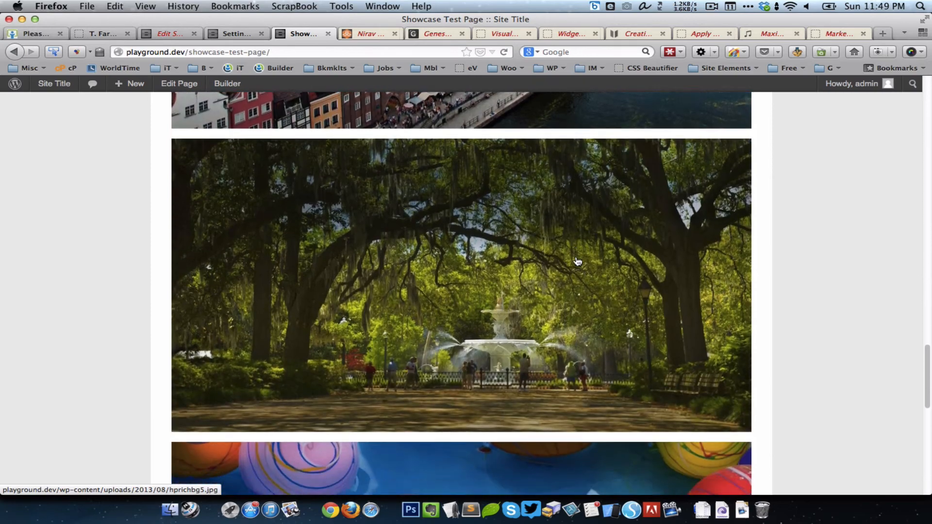
{"action": "scroll", "coordinate": [578, 261], "scroll_direction": "down", "scroll_amount": 4}
{"action": "scroll", "coordinate": [578, 261], "scroll_direction": "down", "scroll_amount": 3}
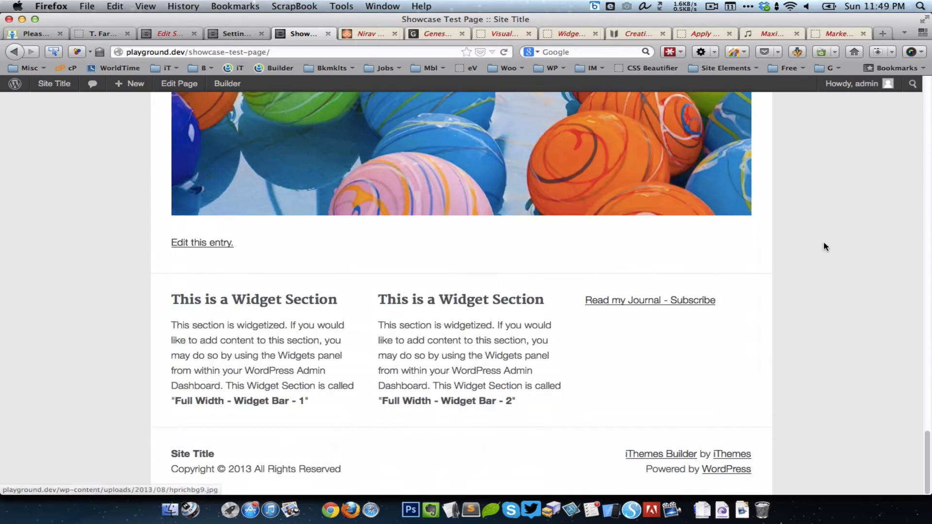
{"action": "key", "text": "Home"}
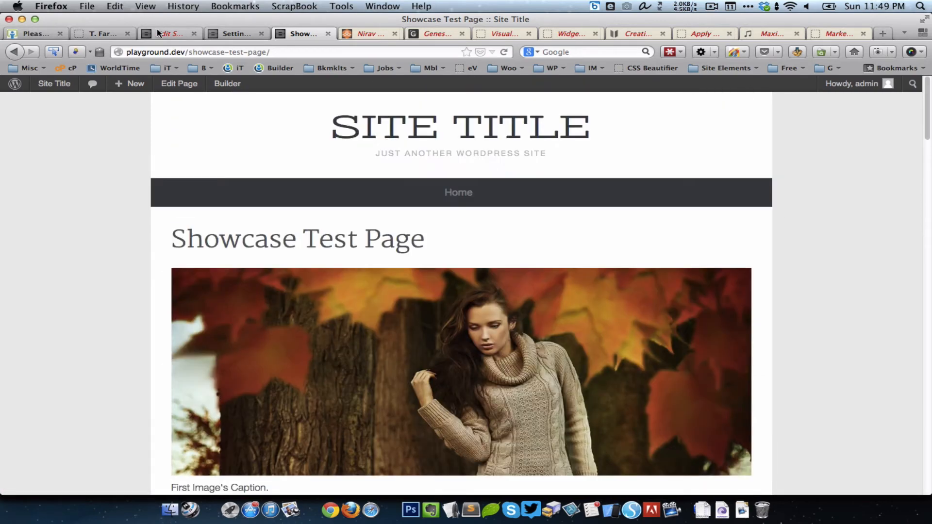
Set the gallery layout to Full Size Images + Exif Data, update the gallery and reload the Showcase Test Page.
{"action": "left_click", "coordinate": [182, 33]}
{"action": "scroll", "coordinate": [328, 297], "scroll_direction": "down", "scroll_amount": 4}
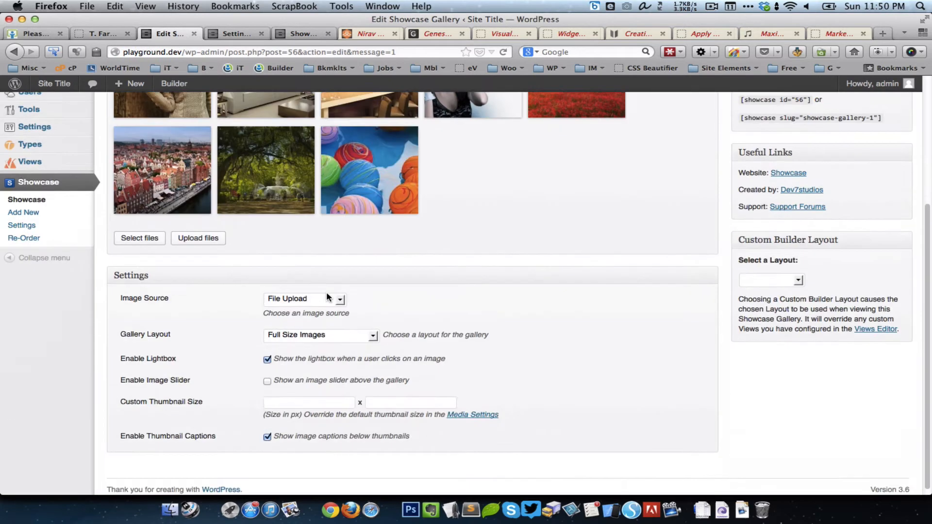
{"action": "left_click", "coordinate": [355, 330]}
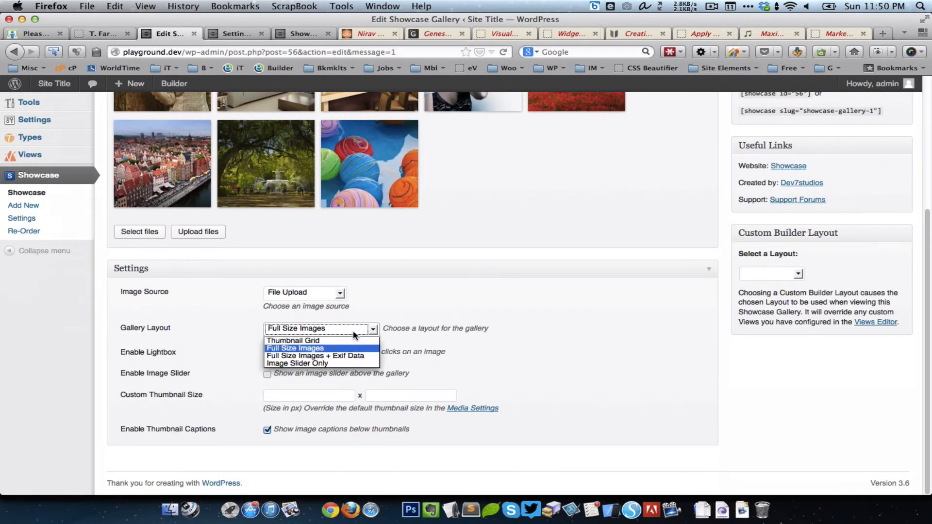
{"action": "left_click", "coordinate": [362, 356]}
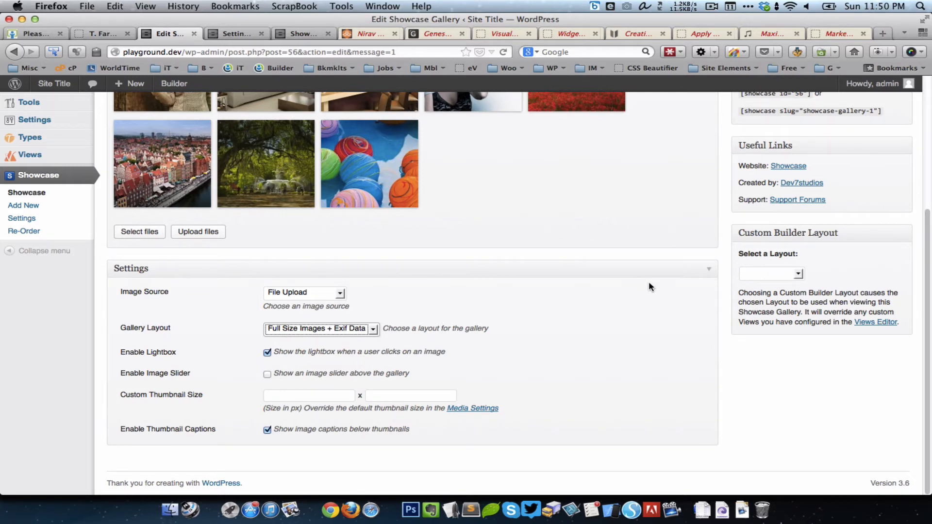
{"action": "scroll", "coordinate": [648, 281], "scroll_direction": "up", "scroll_amount": 4}
{"action": "left_click", "coordinate": [886, 193]}
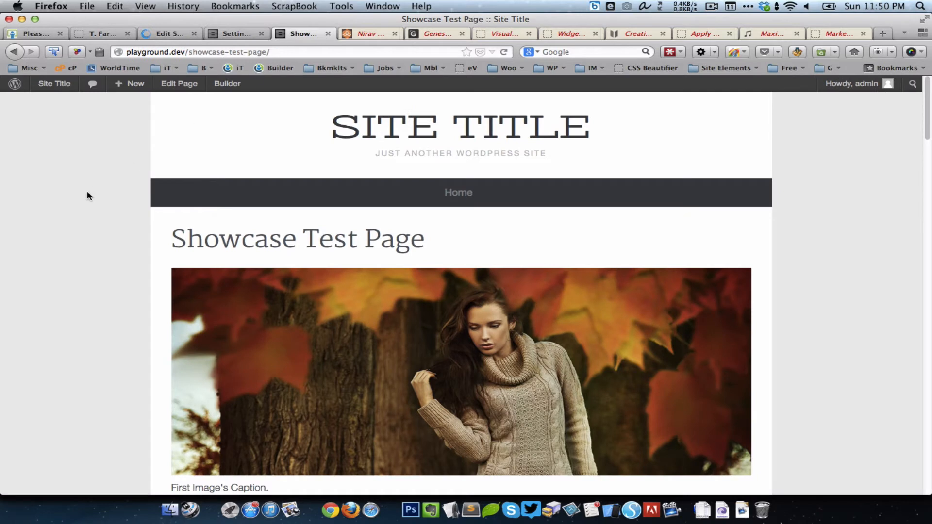
{"action": "key", "text": "super+r"}
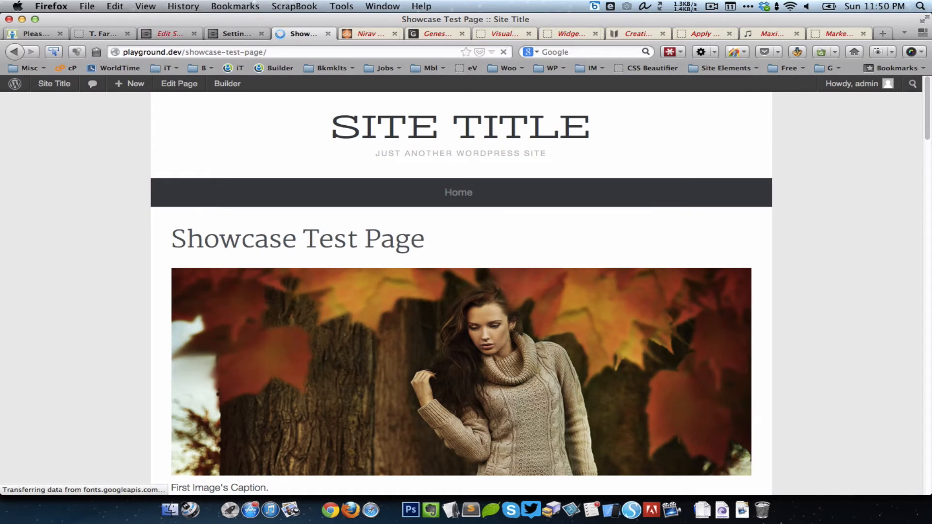
Examine how the images and captions appear in the Full Size Images + Exif Data layout along the whole Showcase Test Page.
{"action": "scroll", "coordinate": [114, 247], "scroll_direction": "down", "scroll_amount": 3}
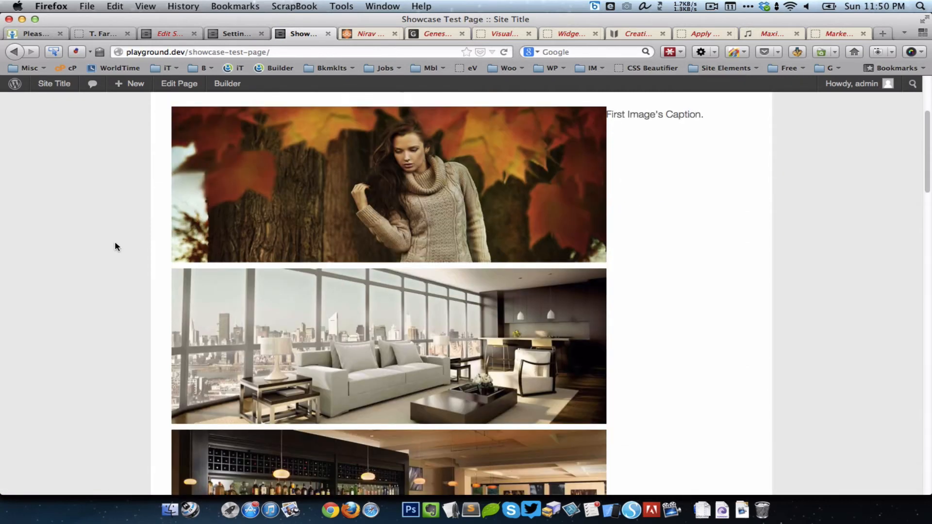
{"action": "scroll", "coordinate": [114, 247], "scroll_direction": "down", "scroll_amount": 5}
{"action": "scroll", "coordinate": [114, 247], "scroll_direction": "down", "scroll_amount": 10}
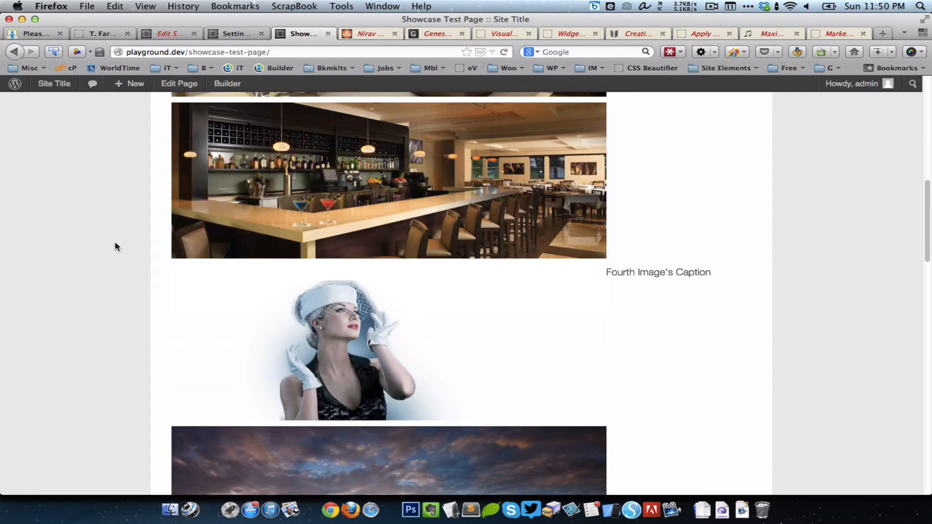
{"action": "scroll", "coordinate": [115, 247], "scroll_direction": "down", "scroll_amount": 8}
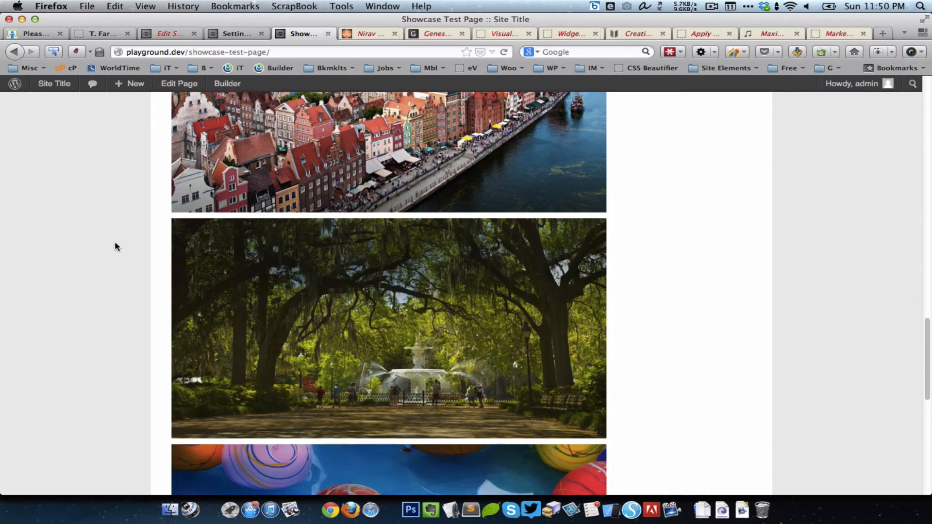
{"action": "scroll", "coordinate": [115, 247], "scroll_direction": "down", "scroll_amount": 5}
{"action": "scroll", "coordinate": [115, 247], "scroll_direction": "down", "scroll_amount": 3}
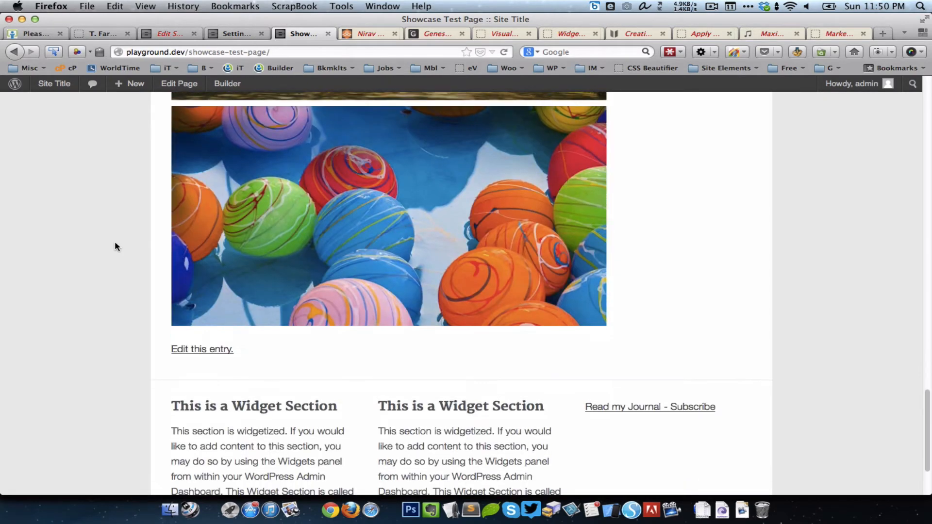
{"action": "scroll", "coordinate": [115, 247], "scroll_direction": "up", "scroll_amount": 16}
{"action": "scroll", "coordinate": [115, 246], "scroll_direction": "up", "scroll_amount": 9}
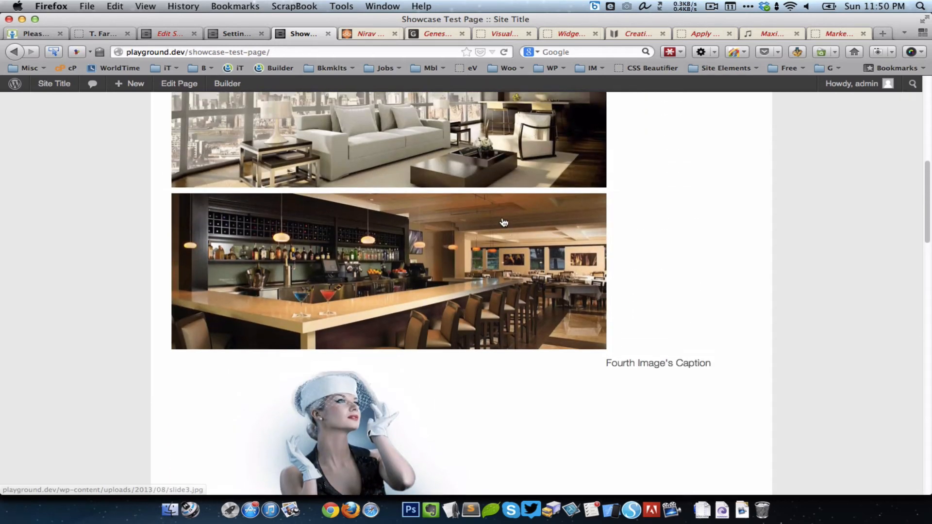
{"action": "scroll", "coordinate": [700, 201], "scroll_direction": "up", "scroll_amount": 1}
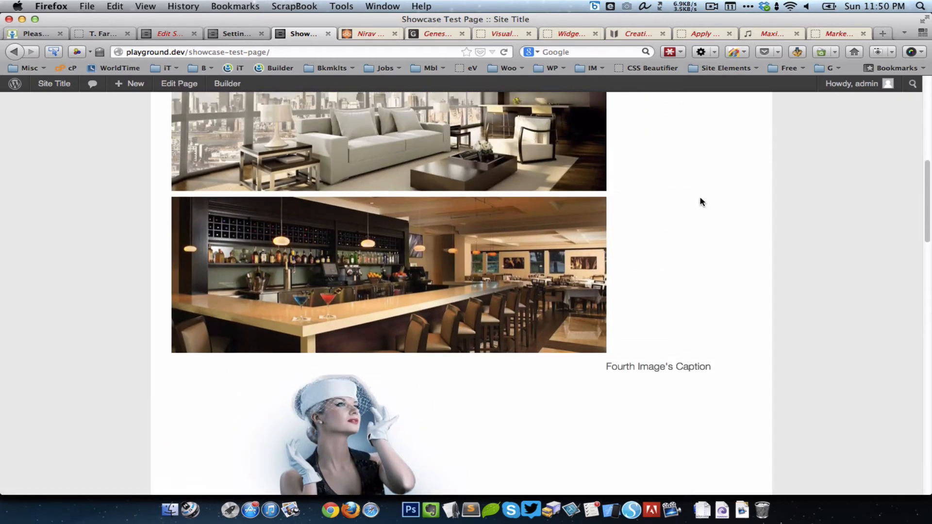
{"action": "scroll", "coordinate": [701, 202], "scroll_direction": "up", "scroll_amount": 6}
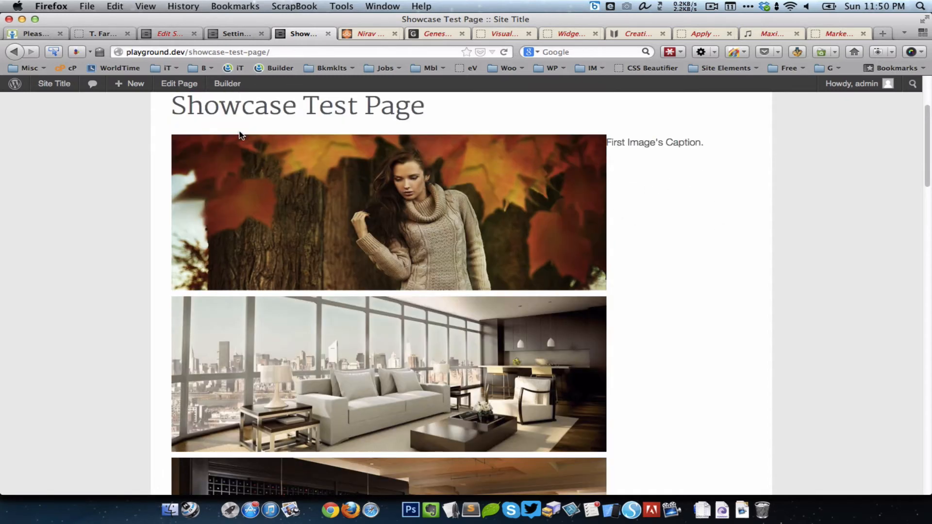
Return to editing Showcase Gallery 1 and set its gallery layout to Image Slider Only.
{"action": "left_click", "coordinate": [159, 35]}
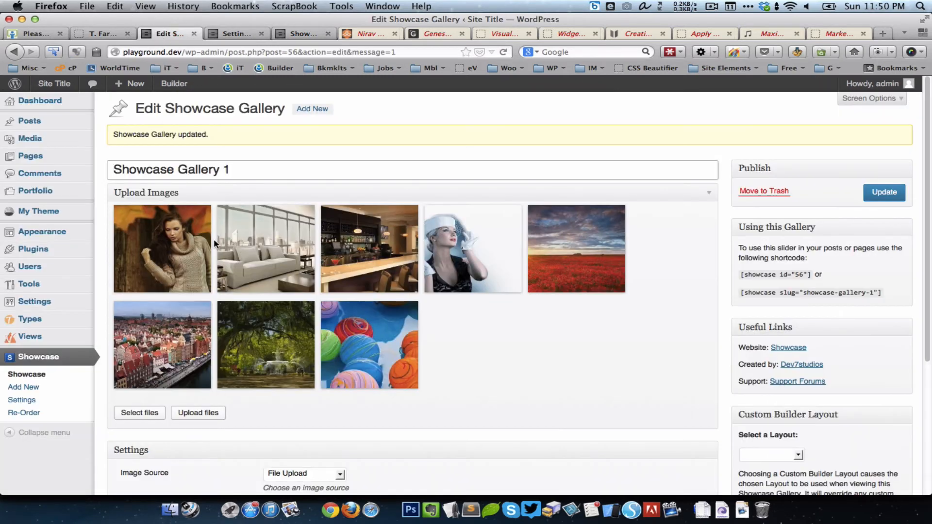
{"action": "scroll", "coordinate": [213, 239], "scroll_direction": "down", "scroll_amount": 5}
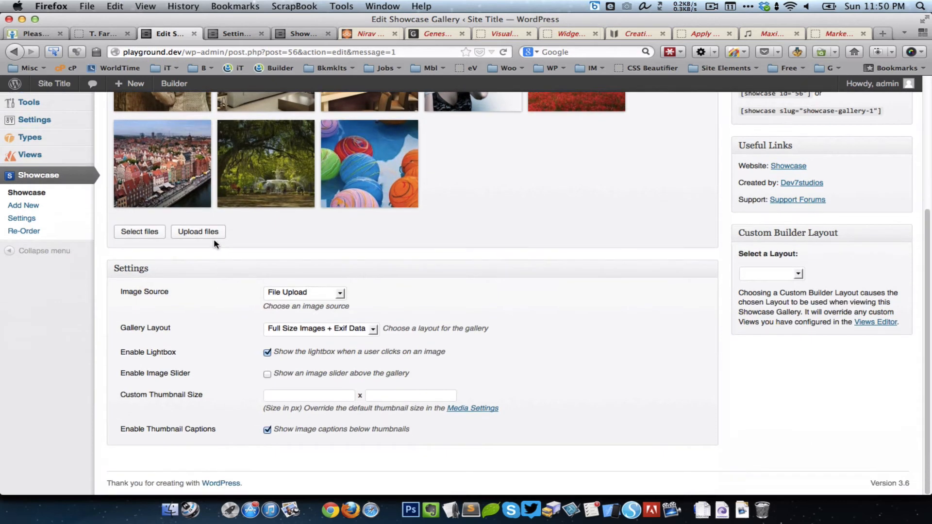
{"action": "left_click", "coordinate": [370, 329]}
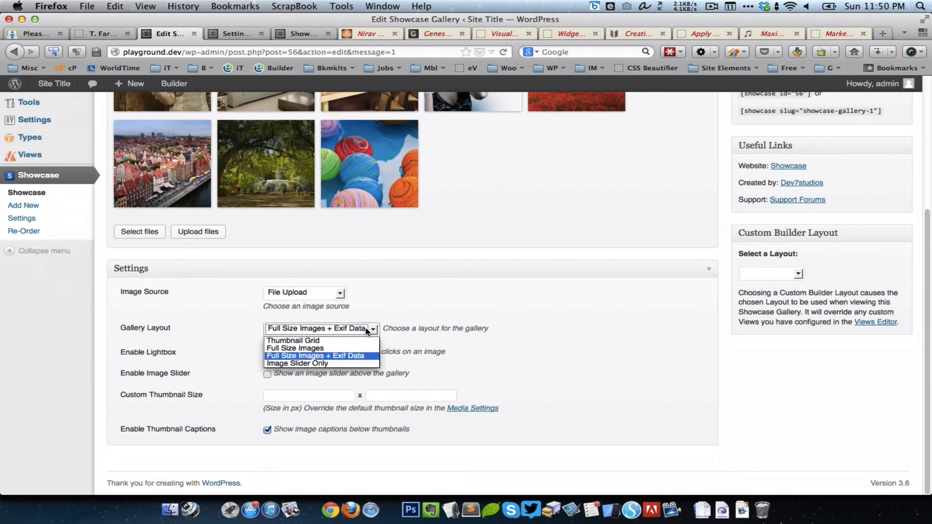
{"action": "left_click", "coordinate": [342, 364]}
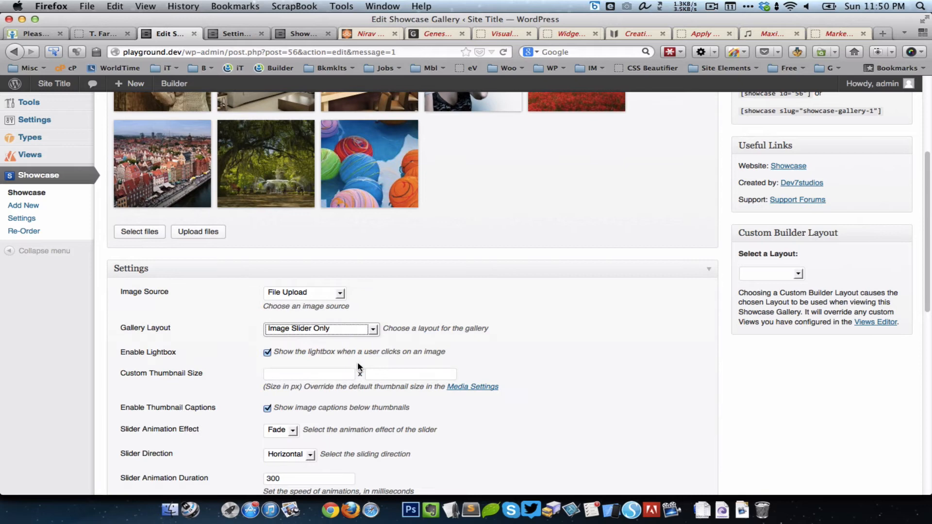
{"action": "left_click", "coordinate": [471, 300]}
Examine the slider settings of the gallery, including the available choices for Slider Animation Effect and Slider Direction.
{"action": "scroll", "coordinate": [471, 300], "scroll_direction": "down", "scroll_amount": 3}
{"action": "scroll", "coordinate": [470, 303], "scroll_direction": "down", "scroll_amount": 1}
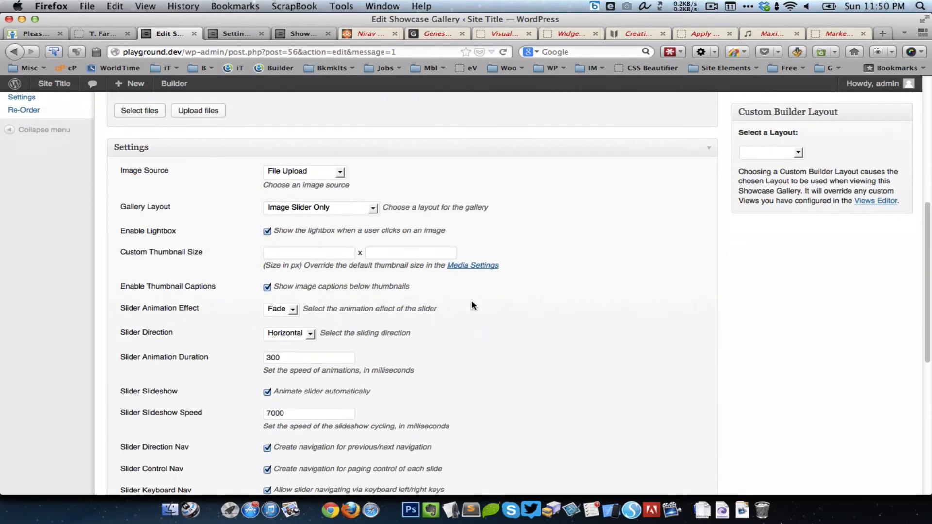
{"action": "scroll", "coordinate": [495, 268], "scroll_direction": "down", "scroll_amount": 2}
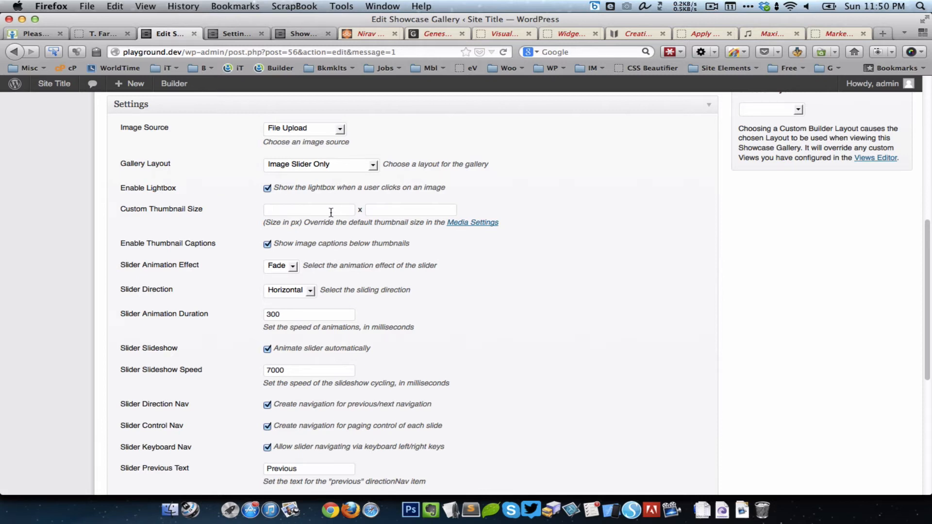
{"action": "left_click", "coordinate": [292, 268]}
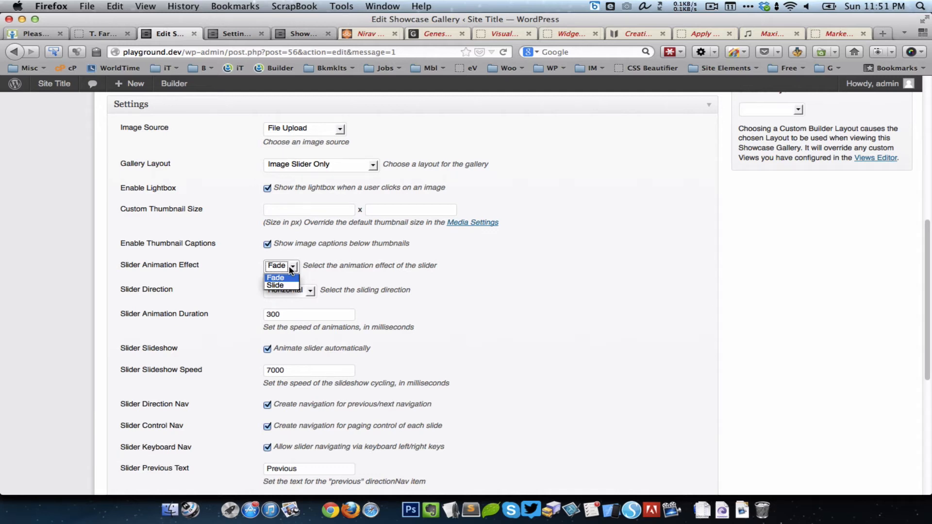
{"action": "left_click", "coordinate": [443, 256]}
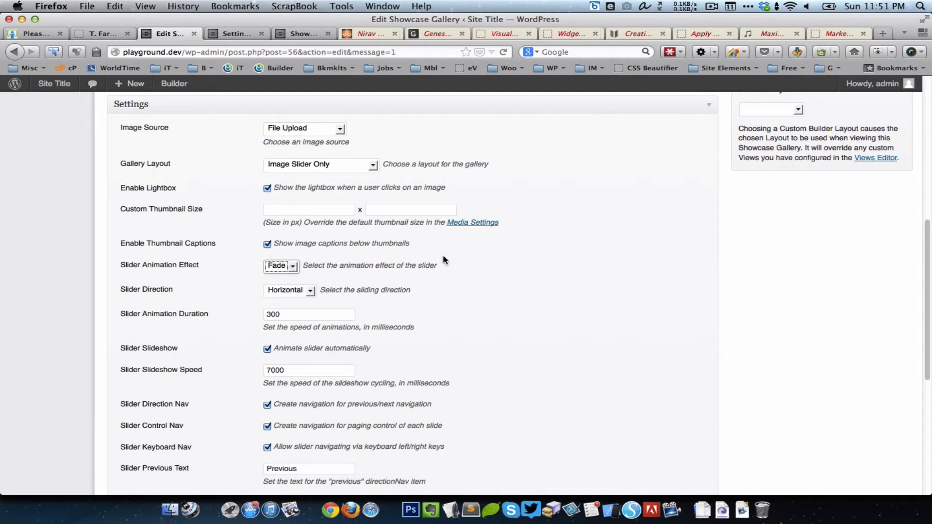
{"action": "left_click", "coordinate": [311, 294]}
{"action": "left_click", "coordinate": [443, 294]}
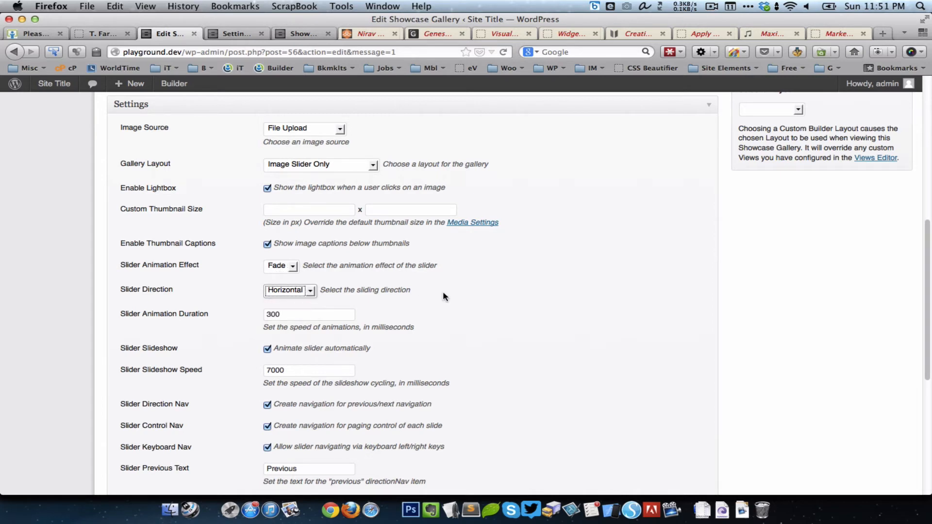
{"action": "scroll", "coordinate": [443, 294], "scroll_direction": "down", "scroll_amount": 4}
{"action": "scroll", "coordinate": [443, 297], "scroll_direction": "down", "scroll_amount": 1}
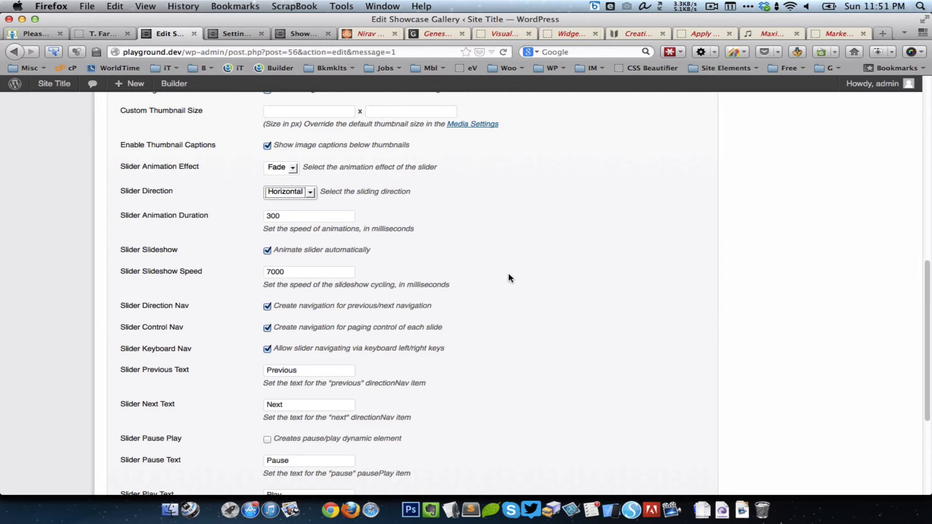
Turn off automatic animation under Slider Slideshow and look over the remaining slider options.
{"action": "left_click", "coordinate": [334, 255]}
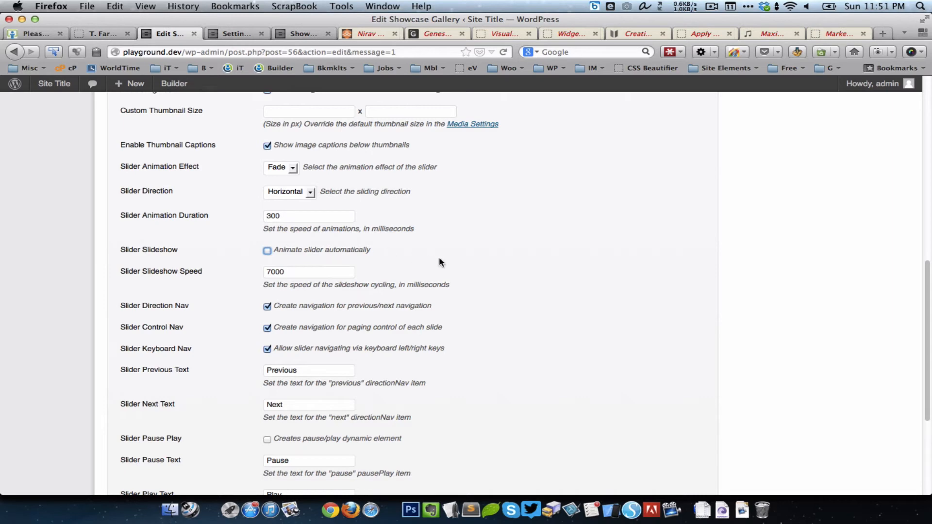
{"action": "left_click", "coordinate": [415, 260]}
{"action": "scroll", "coordinate": [485, 256], "scroll_direction": "down", "scroll_amount": 3}
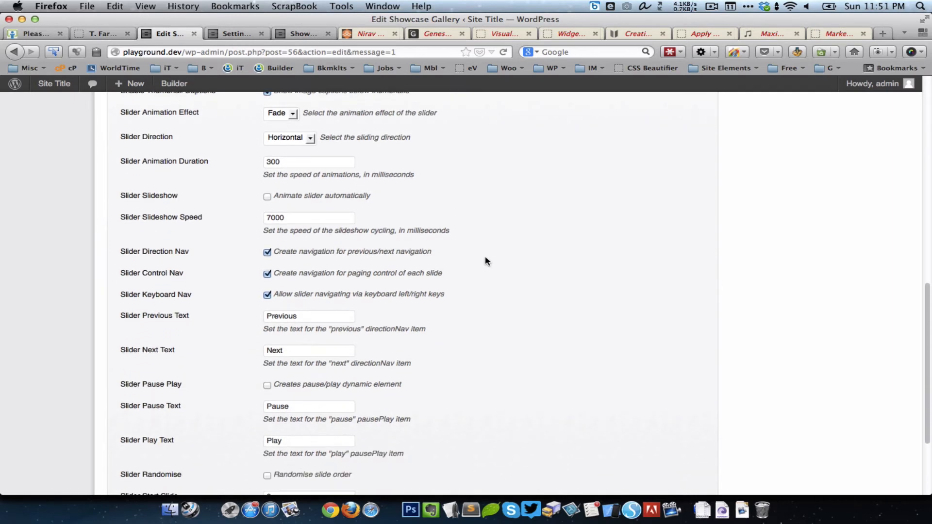
{"action": "scroll", "coordinate": [484, 257], "scroll_direction": "down", "scroll_amount": 6}
Update the gallery and reload the Showcase Test Page to show the image slider.
{"action": "scroll", "coordinate": [485, 261], "scroll_direction": "up", "scroll_amount": 15}
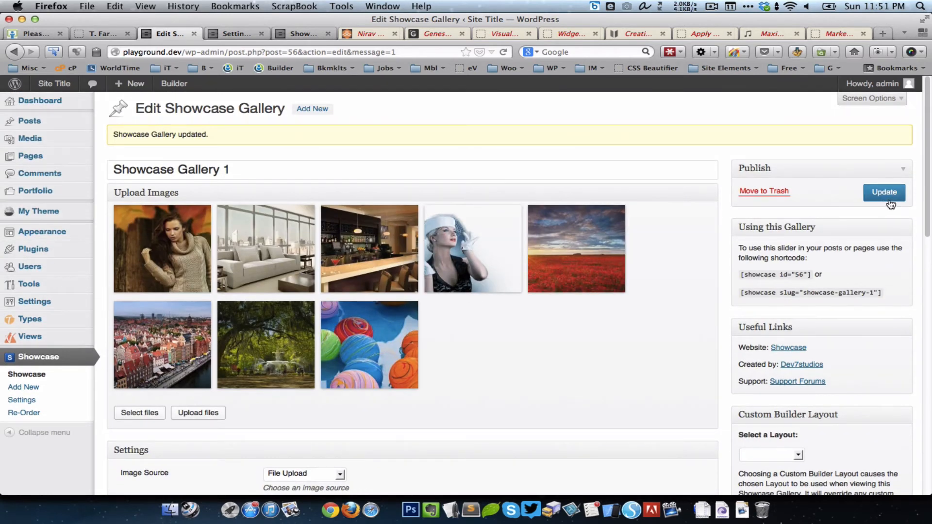
{"action": "left_click", "coordinate": [883, 194]}
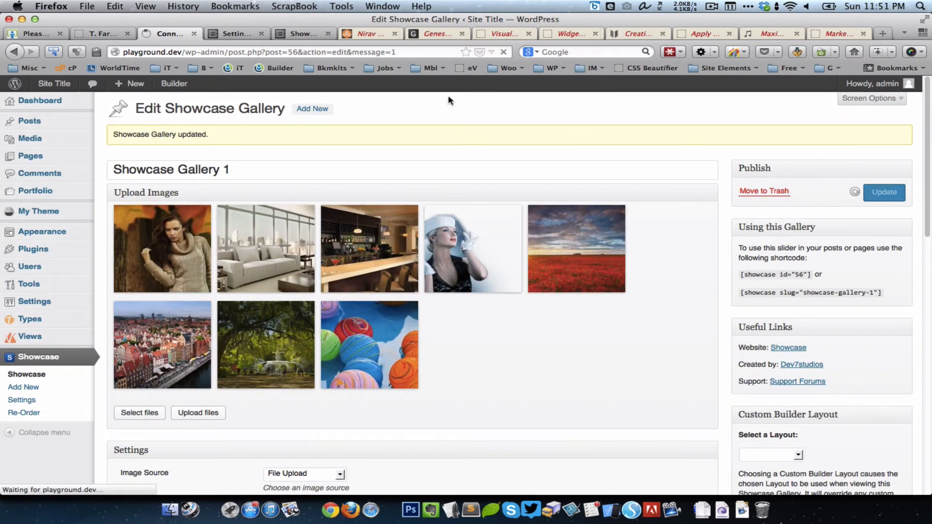
{"action": "left_click", "coordinate": [293, 32]}
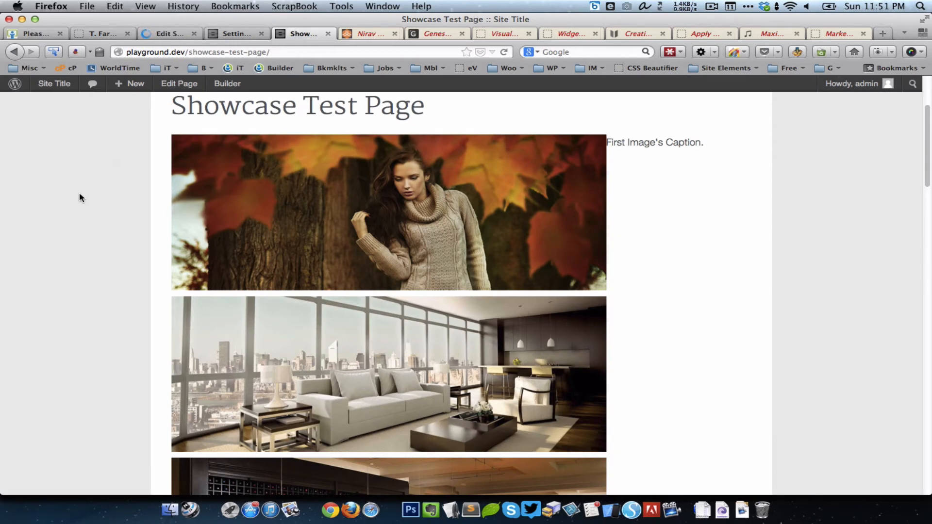
{"action": "key", "text": "super+r"}
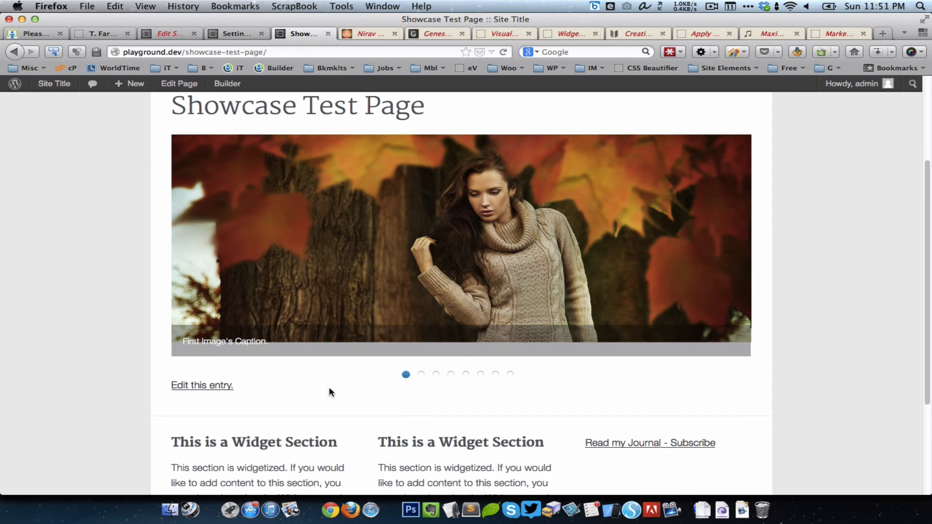
Return to the gallery's slider settings, turn automatic slider animation back on and update the gallery.
{"action": "left_click", "coordinate": [184, 34]}
{"action": "scroll", "coordinate": [242, 194], "scroll_direction": "down", "scroll_amount": 2}
{"action": "scroll", "coordinate": [296, 260], "scroll_direction": "down", "scroll_amount": 10}
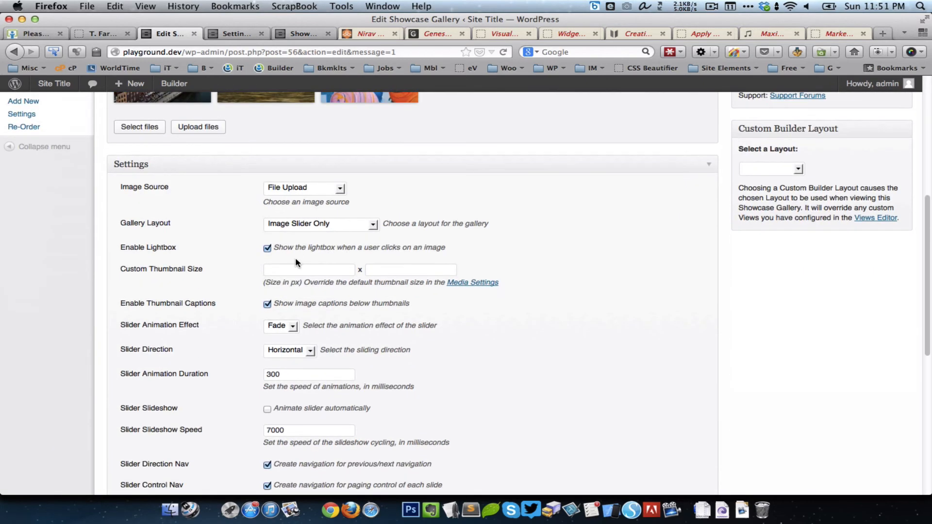
{"action": "scroll", "coordinate": [295, 262], "scroll_direction": "down", "scroll_amount": 3}
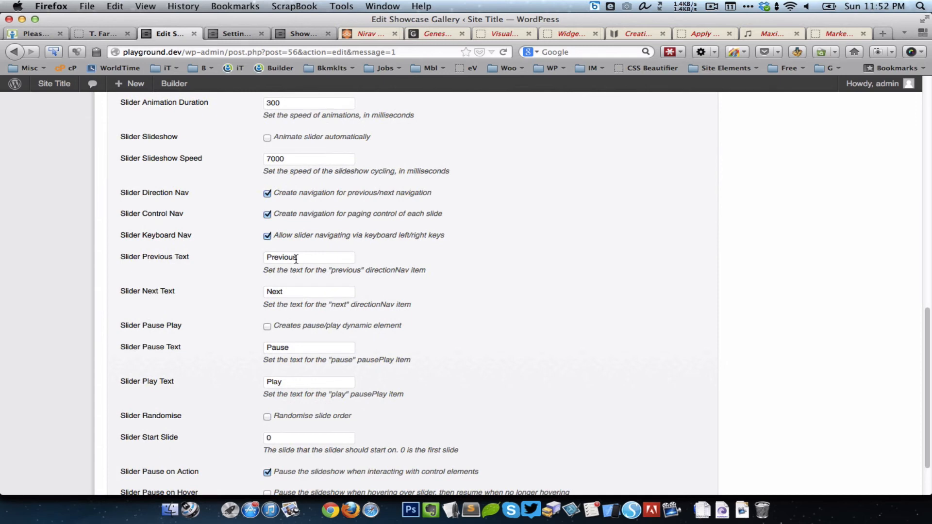
{"action": "scroll", "coordinate": [295, 259], "scroll_direction": "down", "scroll_amount": 2}
{"action": "scroll", "coordinate": [296, 259], "scroll_direction": "up", "scroll_amount": 4}
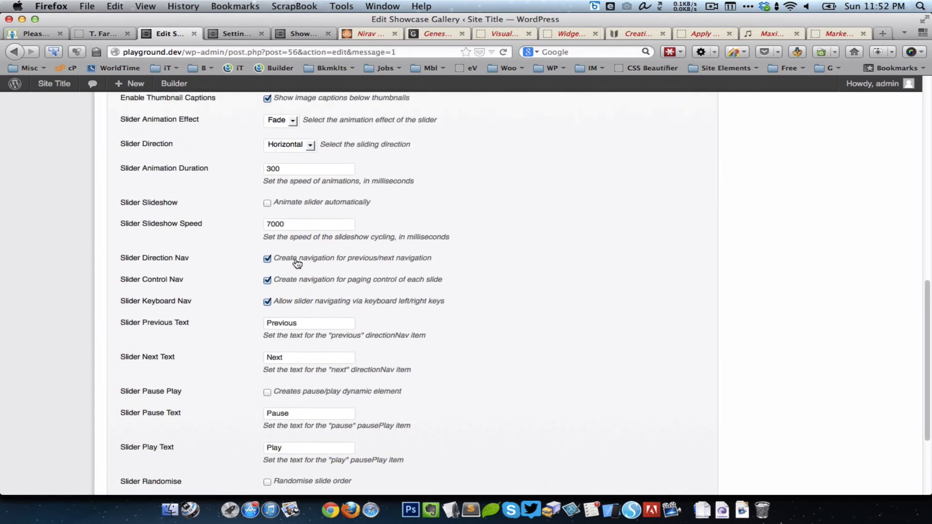
{"action": "scroll", "coordinate": [297, 262], "scroll_direction": "up", "scroll_amount": 1}
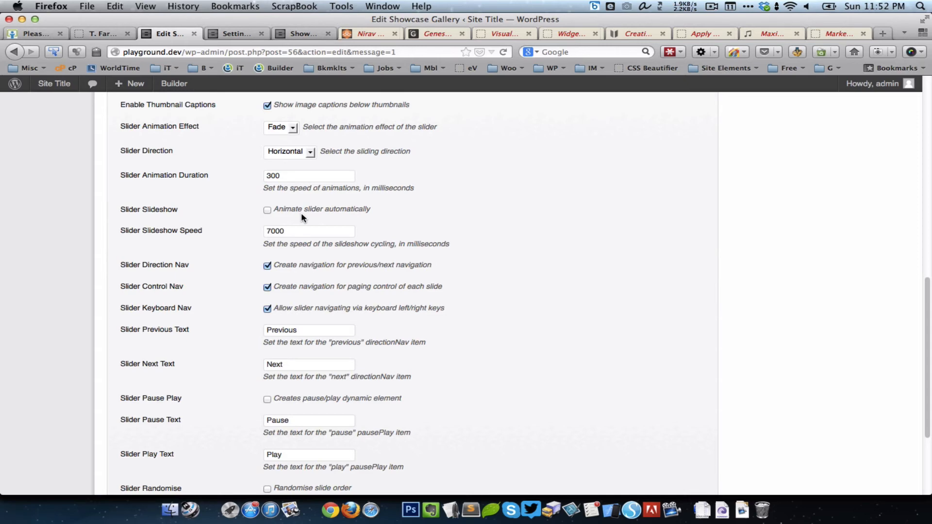
{"action": "left_click", "coordinate": [287, 212]}
{"action": "scroll", "coordinate": [745, 211], "scroll_direction": "up", "scroll_amount": 10}
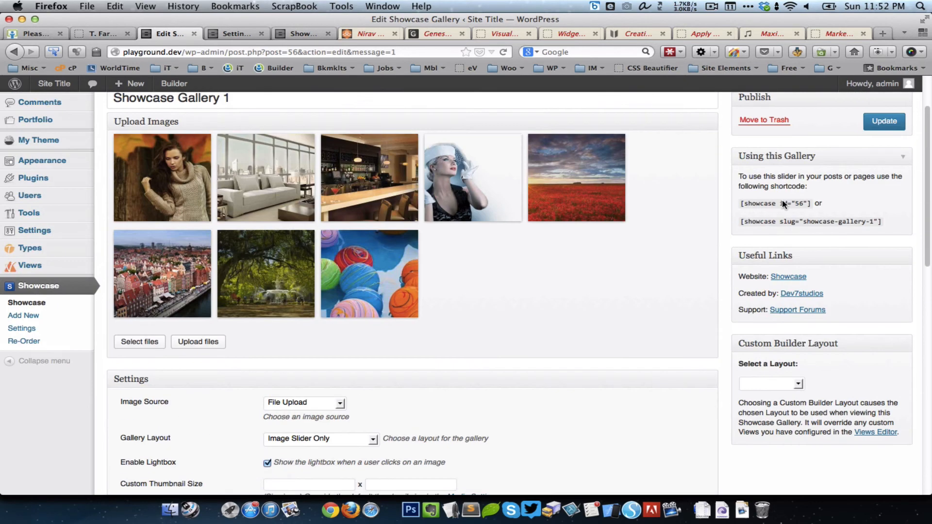
{"action": "left_click", "coordinate": [883, 127]}
Close the Showcase Settings page and bring up the Showcase Test Page.
{"action": "left_click", "coordinate": [225, 35]}
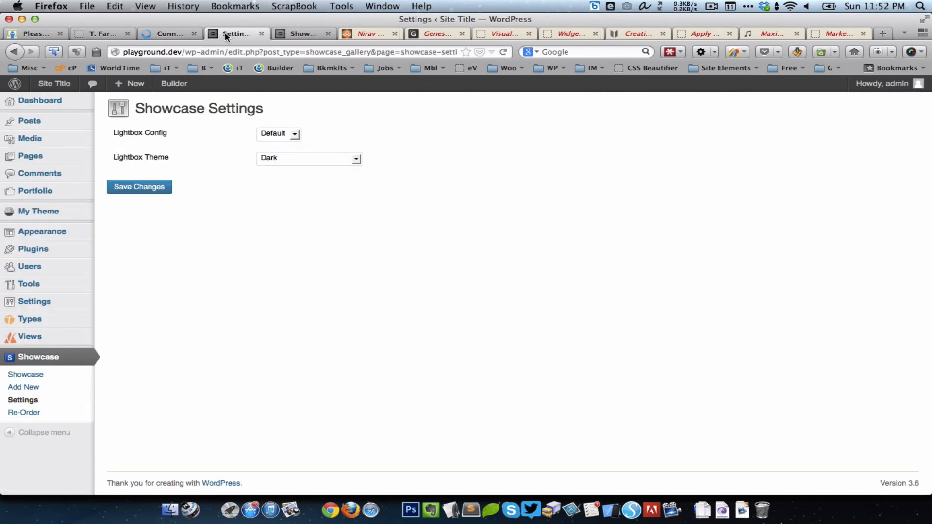
{"action": "left_click", "coordinate": [297, 34]}
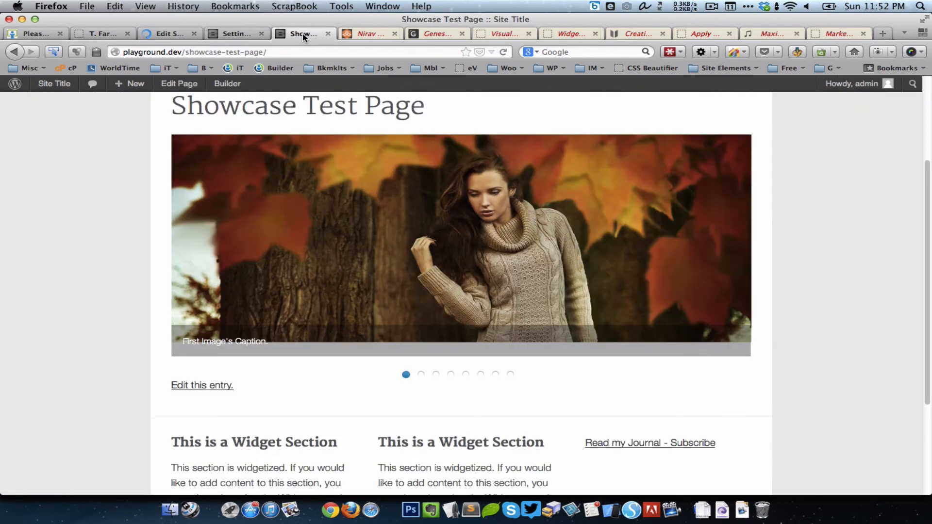
{"action": "left_click", "coordinate": [262, 34]}
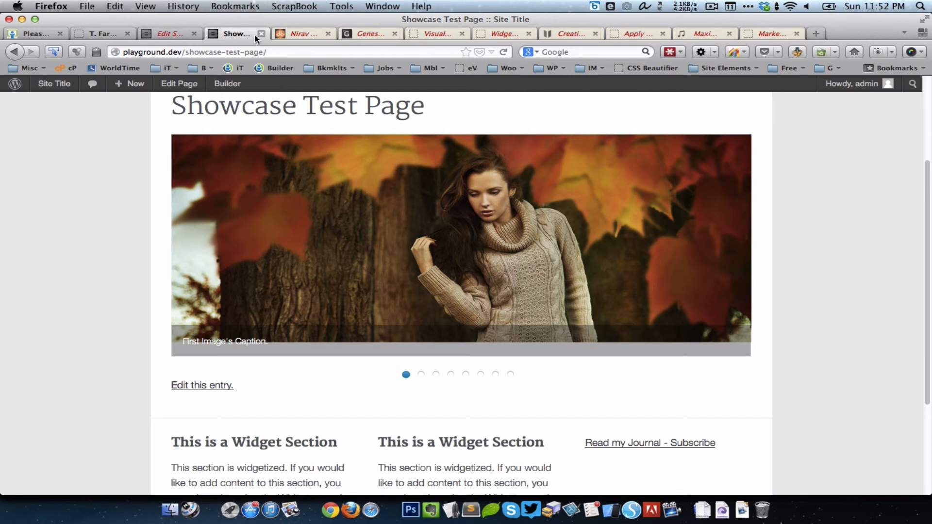
Advance the test page's image slider by two slides and go back one to the living room image.
{"action": "mouse_move", "coordinate": [392, 339]}
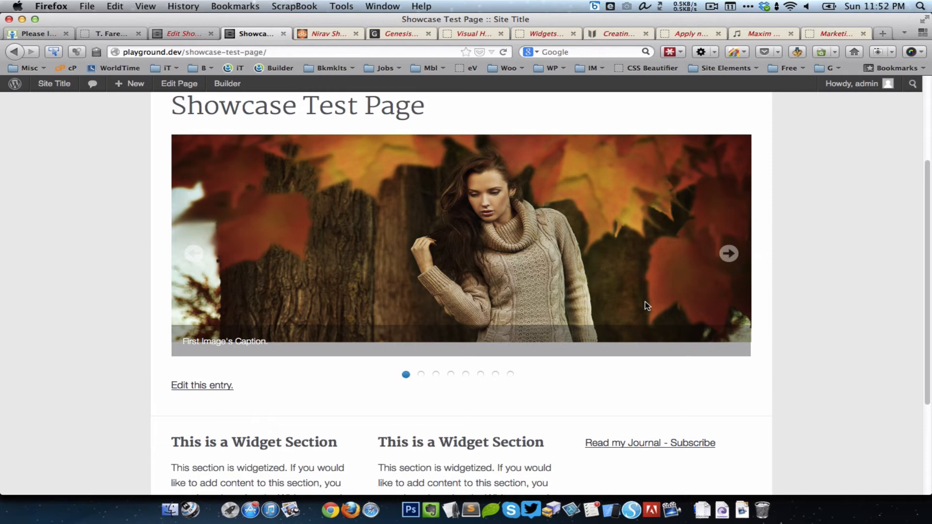
{"action": "left_click", "coordinate": [729, 258]}
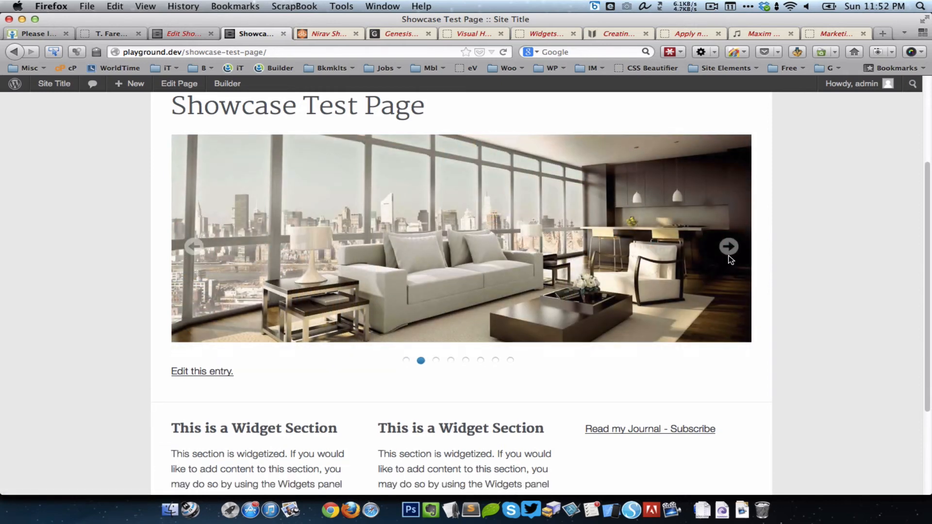
{"action": "left_click", "coordinate": [729, 247]}
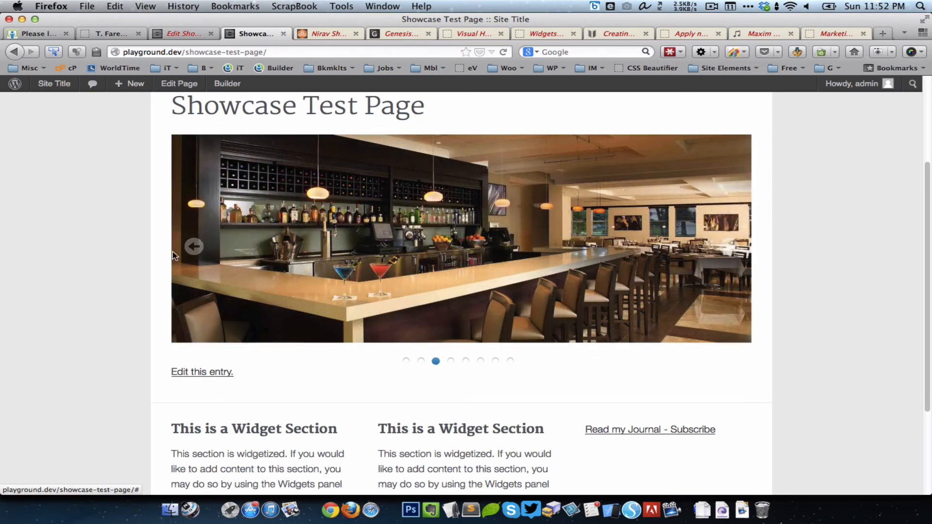
{"action": "left_click", "coordinate": [195, 246]}
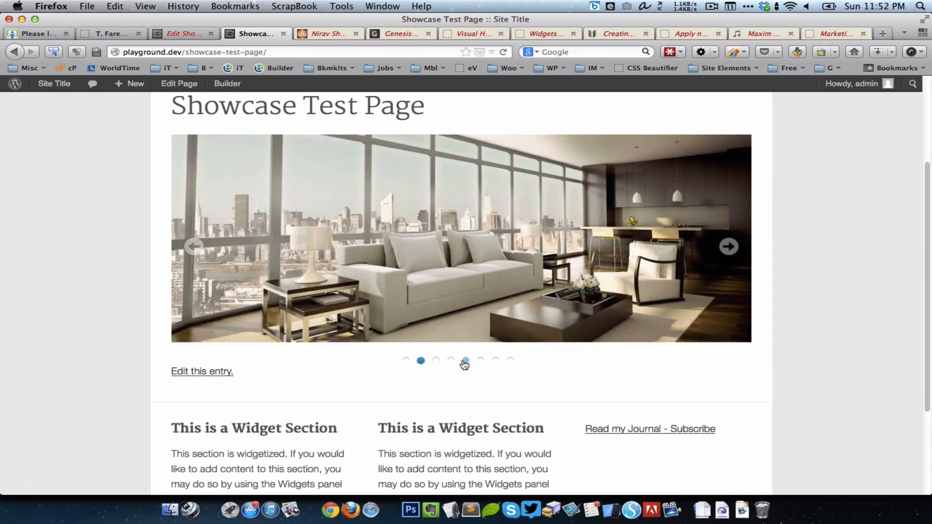
Show the slider's fifth, sixth and seventh images on the test page, and reload the page.
{"action": "left_click", "coordinate": [467, 362]}
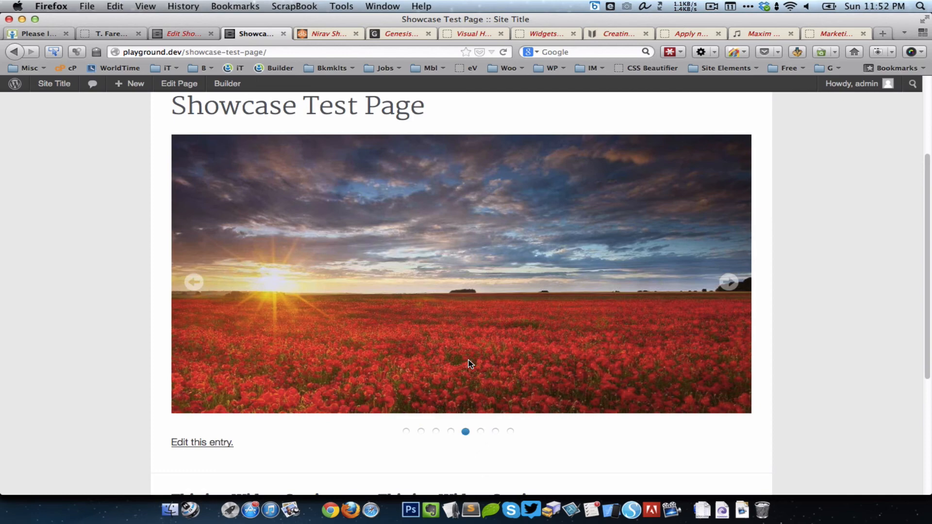
{"action": "left_click", "coordinate": [480, 431]}
{"action": "left_click", "coordinate": [495, 446]}
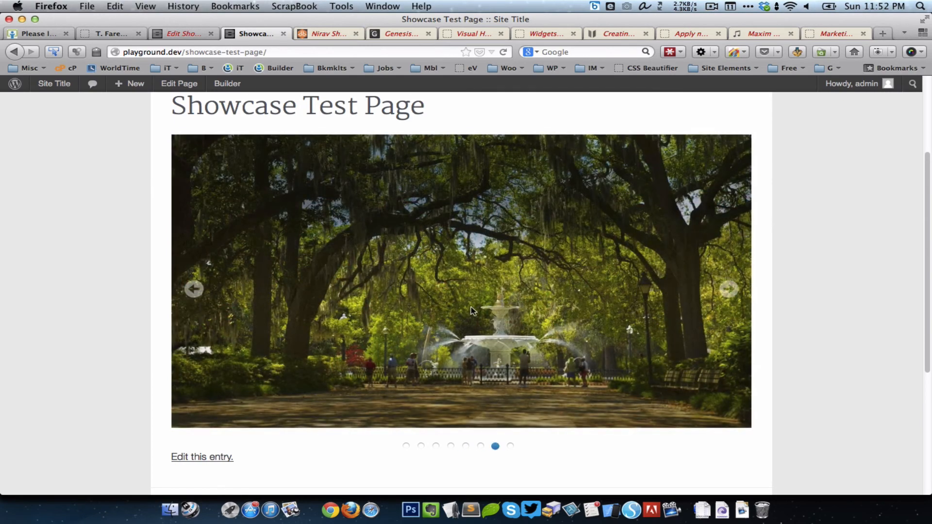
{"action": "left_click", "coordinate": [505, 53]}
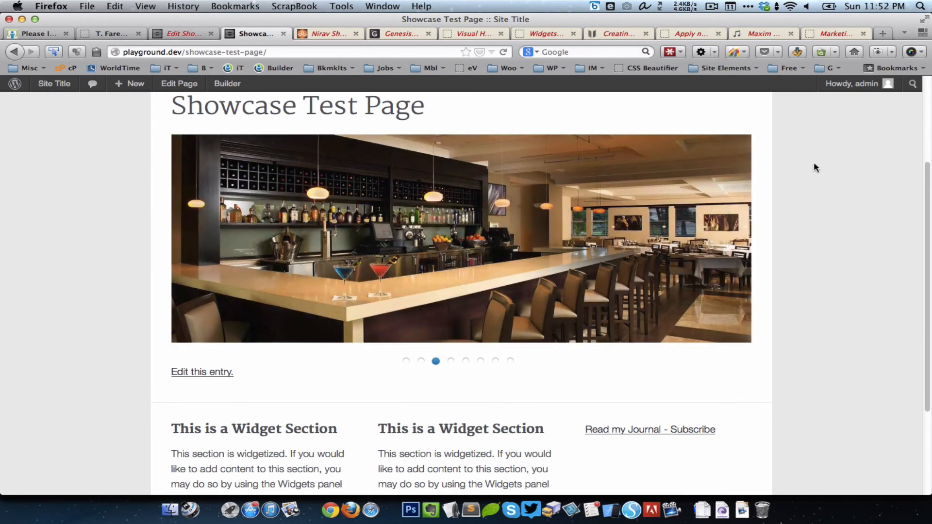
Show the slider's first image, and switch back and forth between its second and third images to view the fade transition.
{"action": "left_click", "coordinate": [407, 361]}
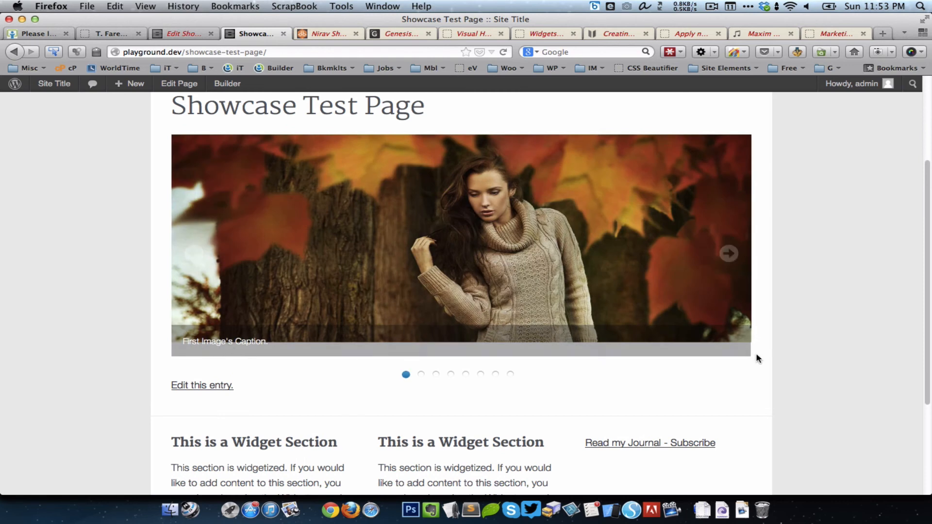
{"action": "left_click", "coordinate": [421, 375]}
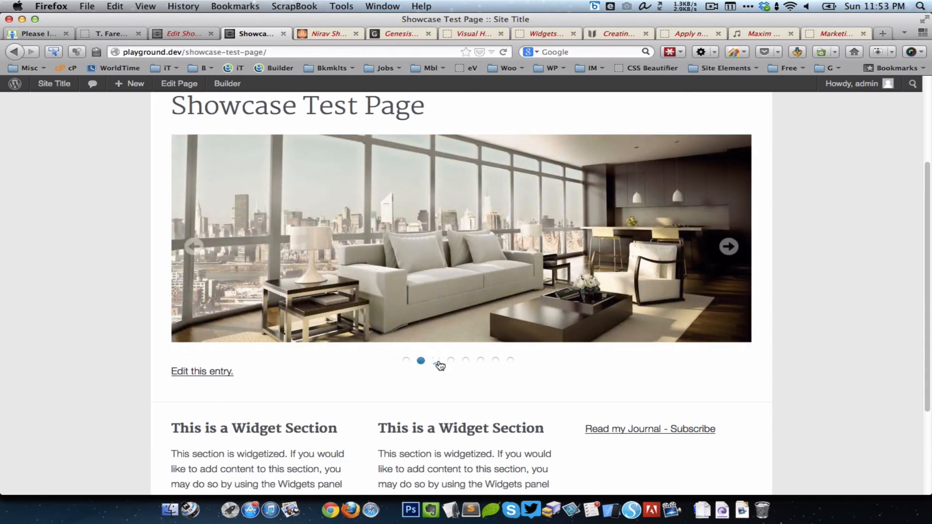
{"action": "left_click", "coordinate": [436, 361]}
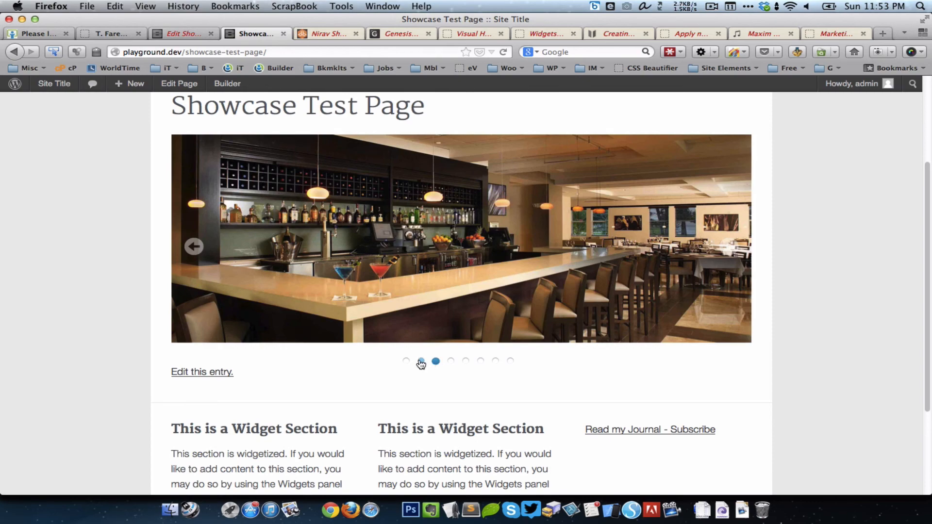
{"action": "left_click", "coordinate": [421, 361]}
{"action": "left_click", "coordinate": [437, 360]}
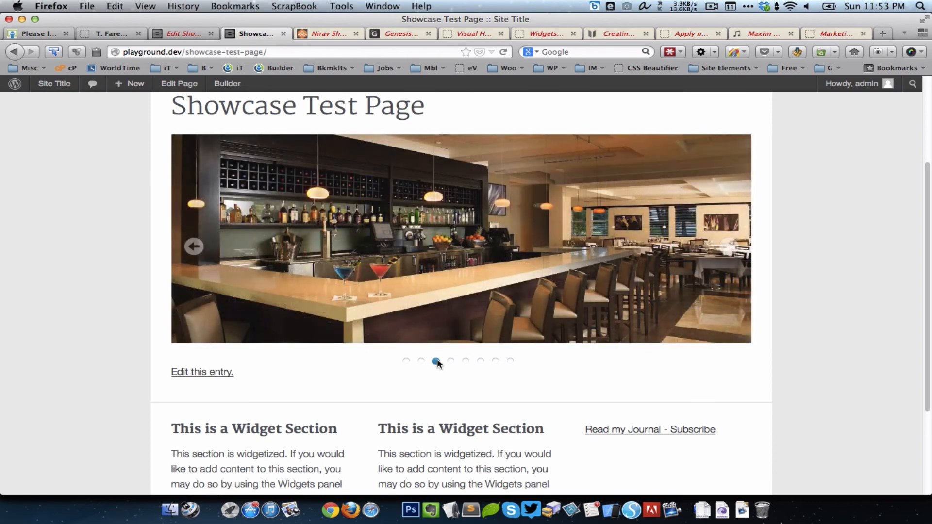
Return to editing Showcase Gallery 1 and set its gallery layout to Thumbnail Grid.
{"action": "left_click", "coordinate": [192, 35]}
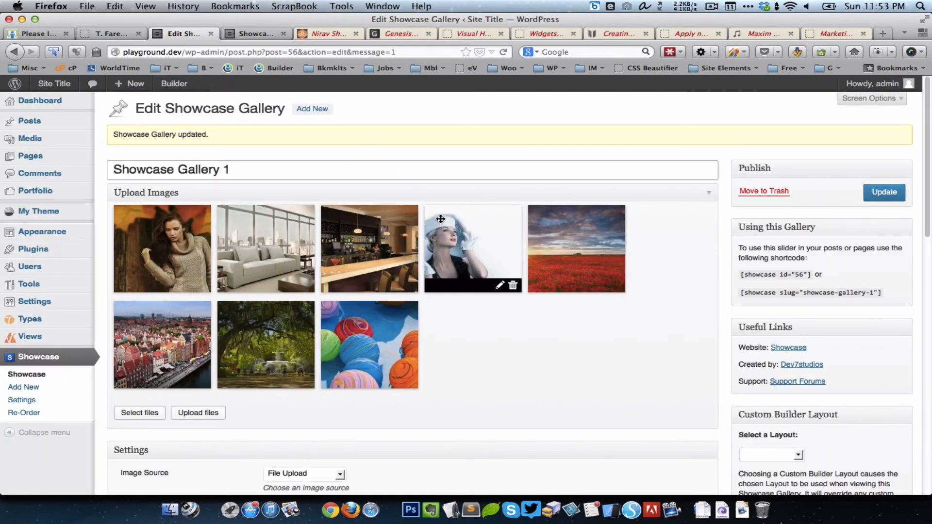
{"action": "scroll", "coordinate": [441, 218], "scroll_direction": "down", "scroll_amount": 6}
{"action": "scroll", "coordinate": [441, 217], "scroll_direction": "down", "scroll_amount": 3}
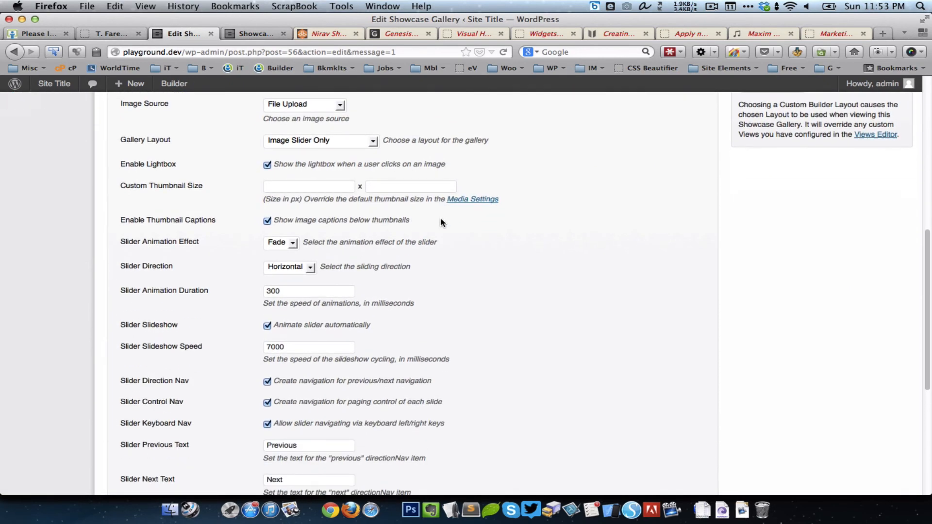
{"action": "scroll", "coordinate": [440, 217], "scroll_direction": "up", "scroll_amount": 2}
{"action": "scroll", "coordinate": [441, 219], "scroll_direction": "down", "scroll_amount": 1}
{"action": "scroll", "coordinate": [441, 218], "scroll_direction": "up", "scroll_amount": 3}
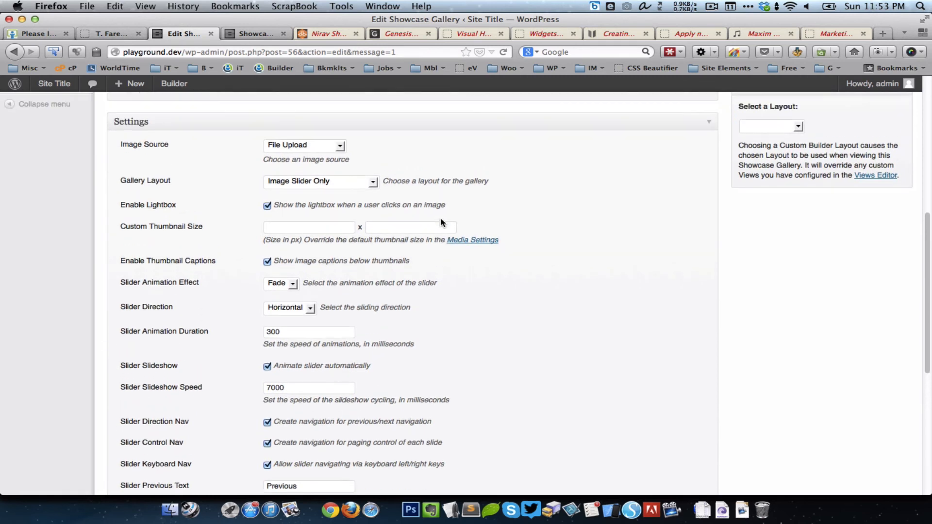
{"action": "scroll", "coordinate": [441, 223], "scroll_direction": "up", "scroll_amount": 1}
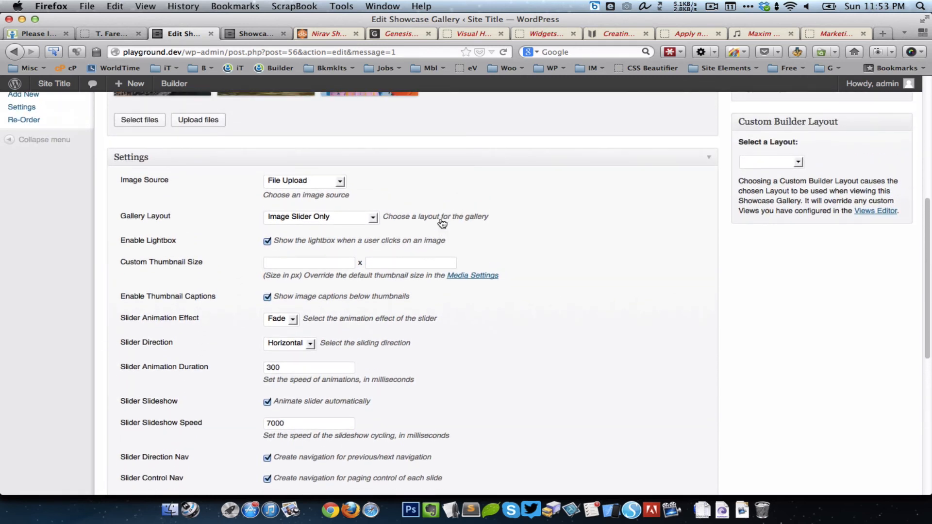
{"action": "left_click", "coordinate": [338, 218]}
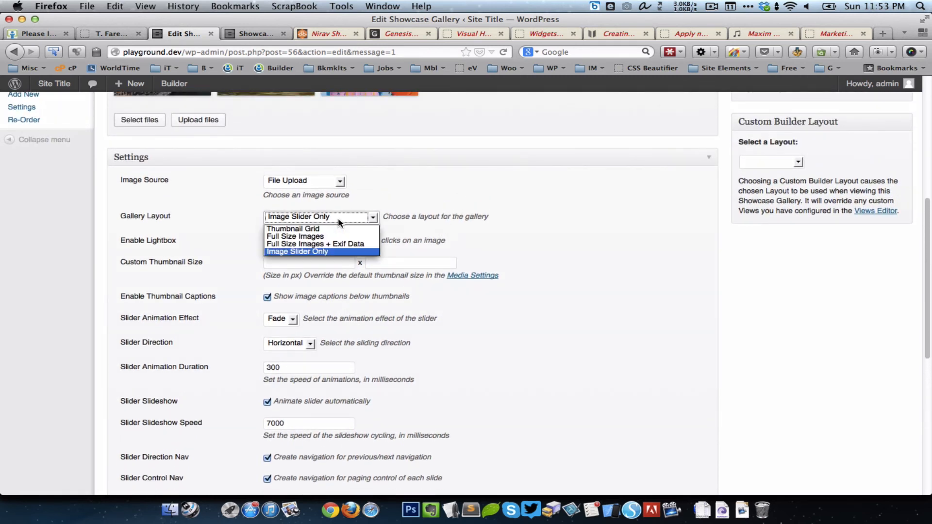
{"action": "left_click", "coordinate": [322, 229]}
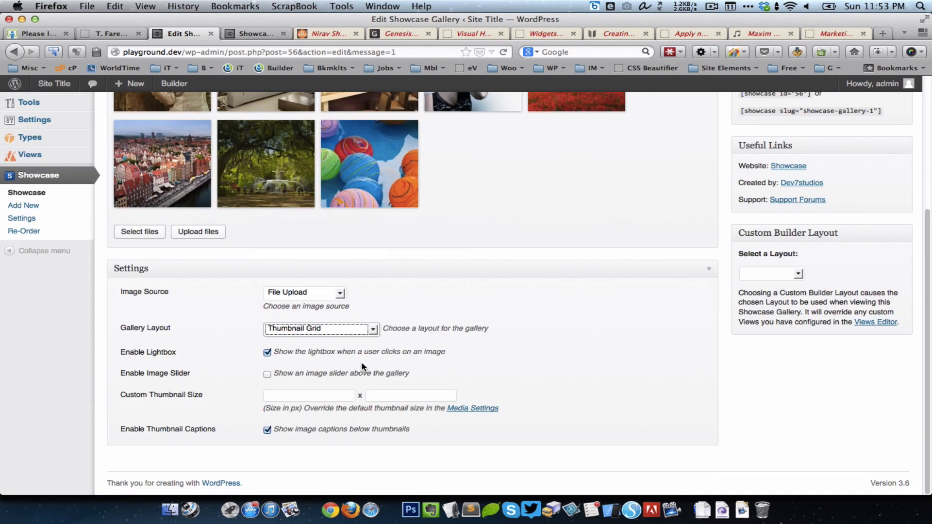
{"action": "left_click", "coordinate": [489, 363]}
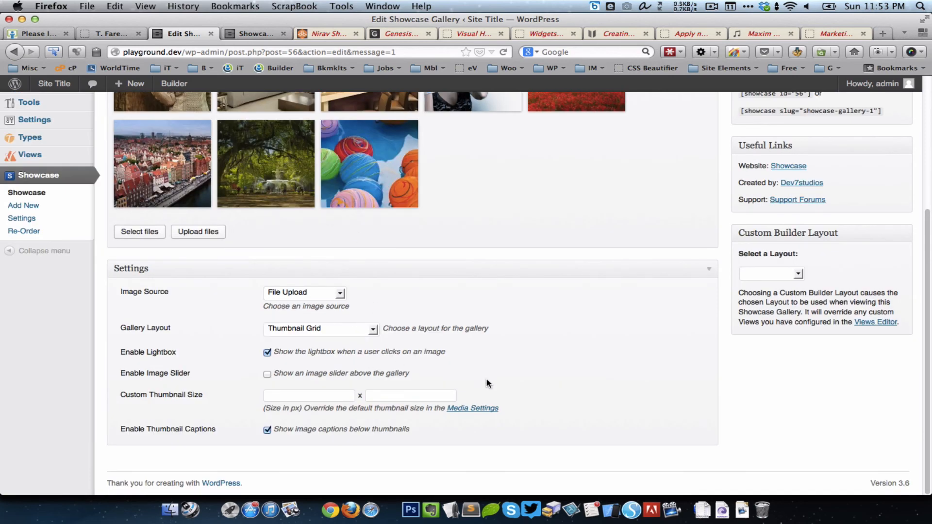
Enable the image slider above the gallery and review the slider options this adds to the settings.
{"action": "left_click", "coordinate": [333, 375]}
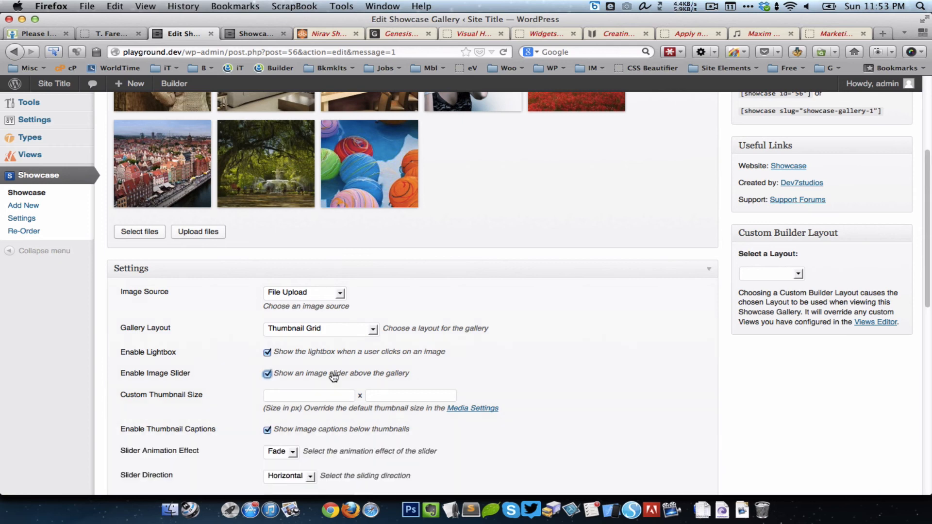
{"action": "scroll", "coordinate": [499, 381], "scroll_direction": "down", "scroll_amount": 3}
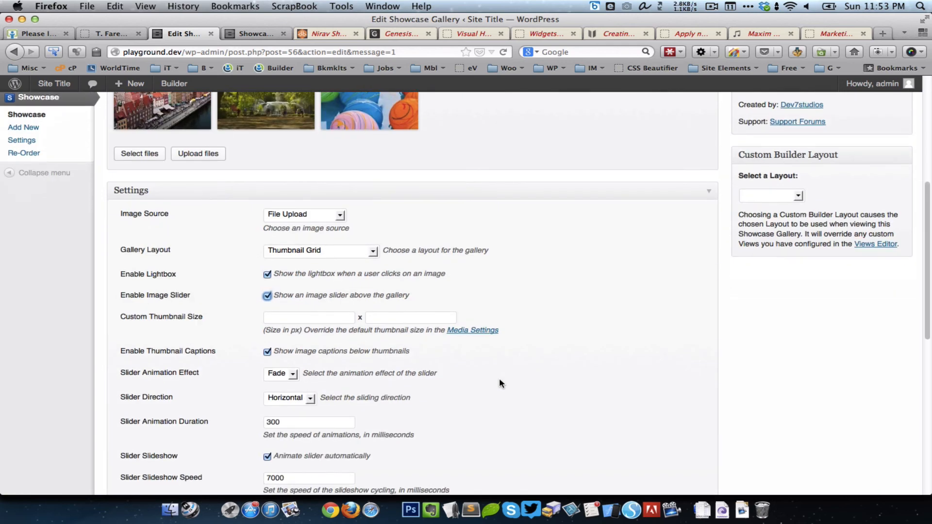
{"action": "scroll", "coordinate": [547, 334], "scroll_direction": "down", "scroll_amount": 5}
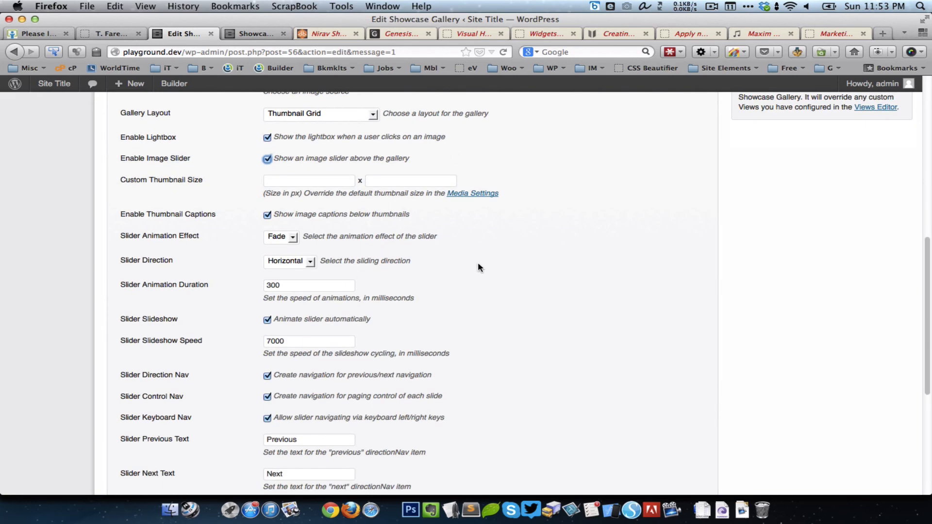
{"action": "scroll", "coordinate": [478, 272], "scroll_direction": "down", "scroll_amount": 7}
{"action": "scroll", "coordinate": [477, 277], "scroll_direction": "up", "scroll_amount": 3}
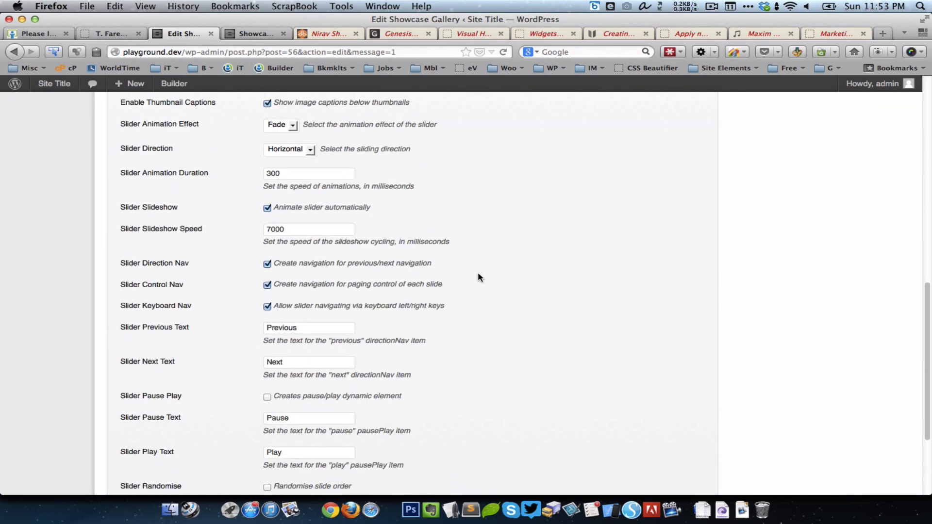
{"action": "scroll", "coordinate": [478, 278], "scroll_direction": "up", "scroll_amount": 20}
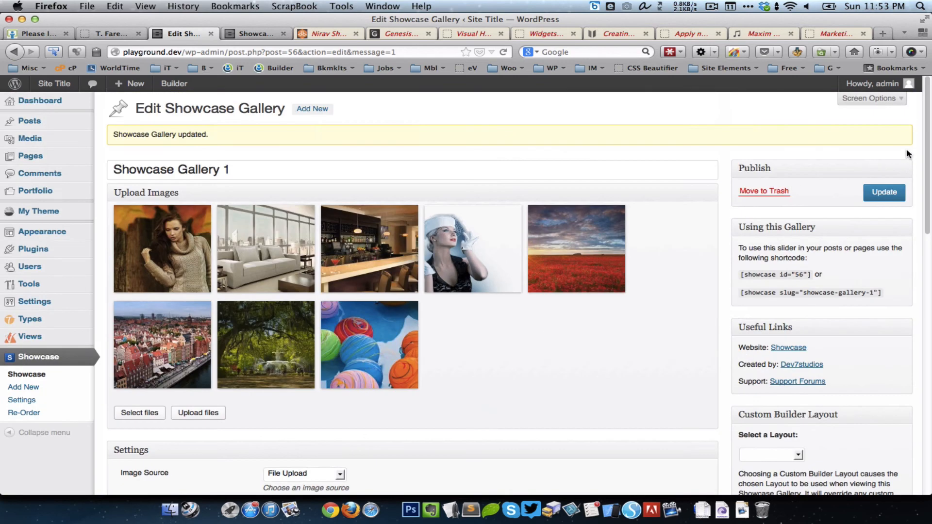
Update the gallery and reload the Showcase Test Page to show the slider above the thumbnail grid.
{"action": "left_click", "coordinate": [884, 193]}
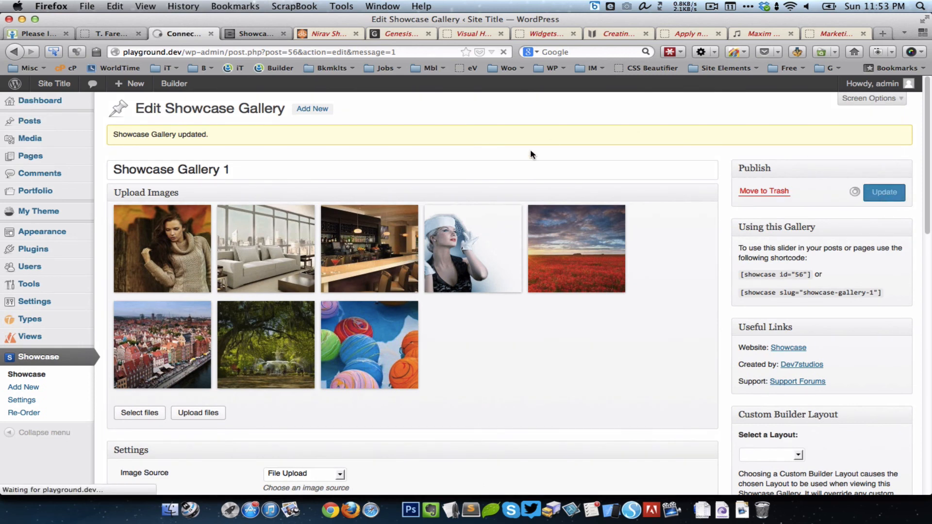
{"action": "left_click", "coordinate": [253, 34]}
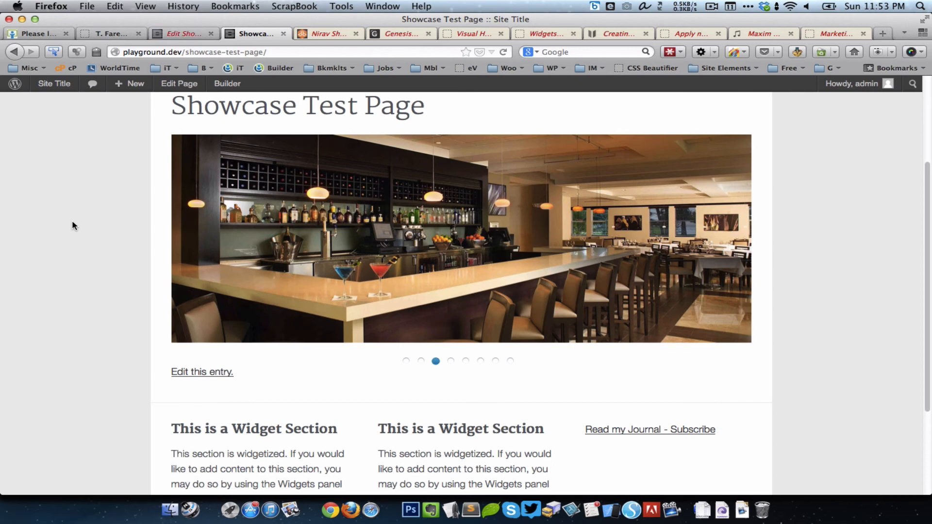
{"action": "key", "text": "super+r"}
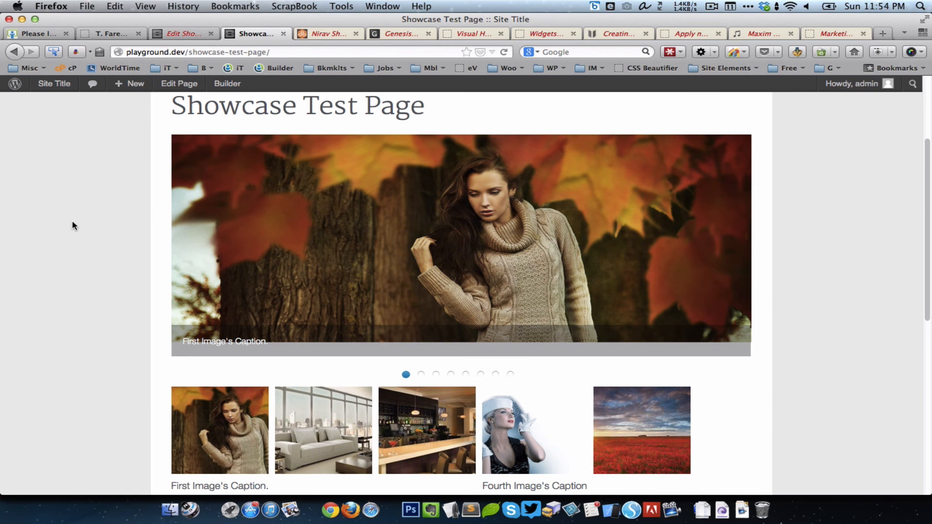
Examine the slider and captioned thumbnail grid on the test page, jumping the slider to its last image.
{"action": "scroll", "coordinate": [72, 221], "scroll_direction": "down", "scroll_amount": 3}
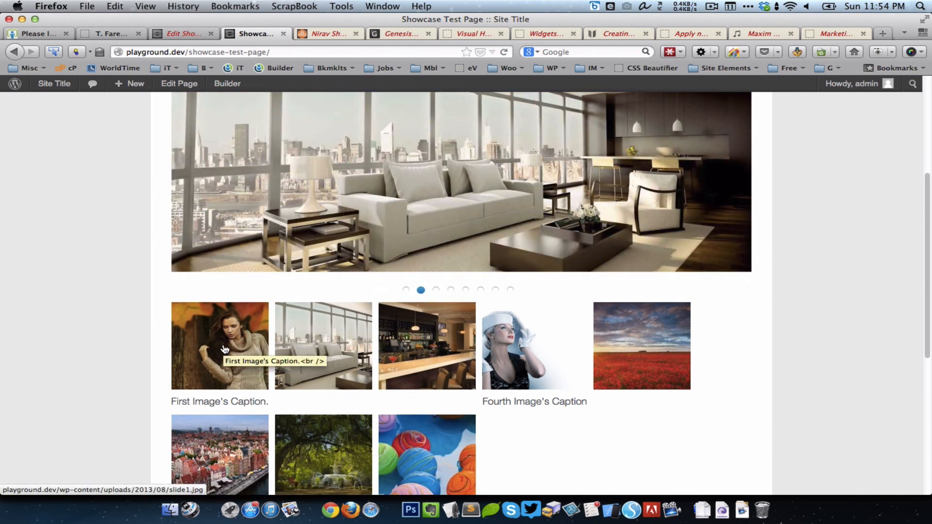
{"action": "scroll", "coordinate": [407, 219], "scroll_direction": "down", "scroll_amount": 1}
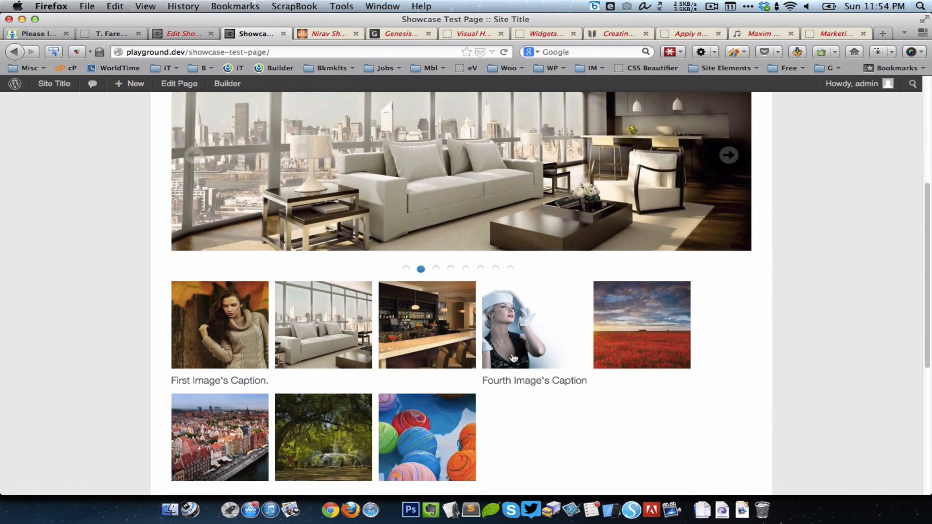
{"action": "scroll", "coordinate": [448, 359], "scroll_direction": "up", "scroll_amount": 2}
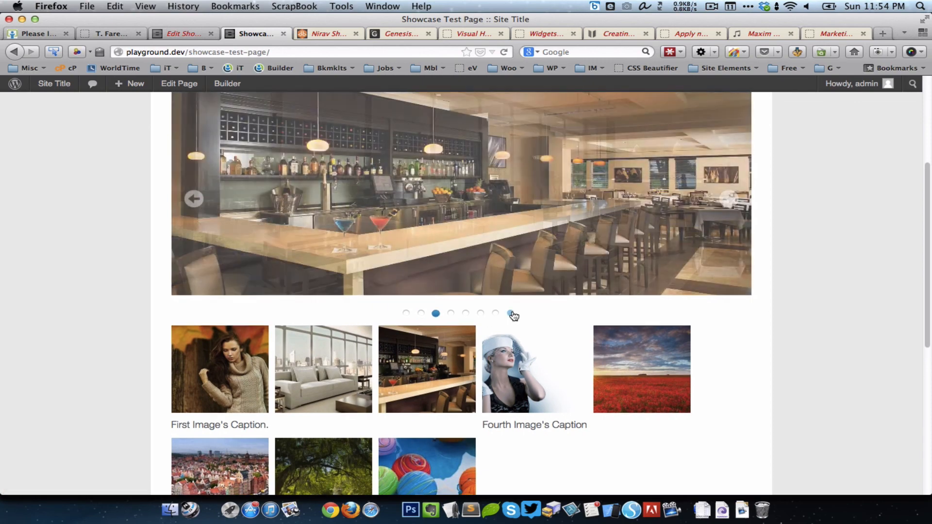
{"action": "left_click", "coordinate": [510, 313]}
{"action": "scroll", "coordinate": [510, 313], "scroll_direction": "down", "scroll_amount": 2}
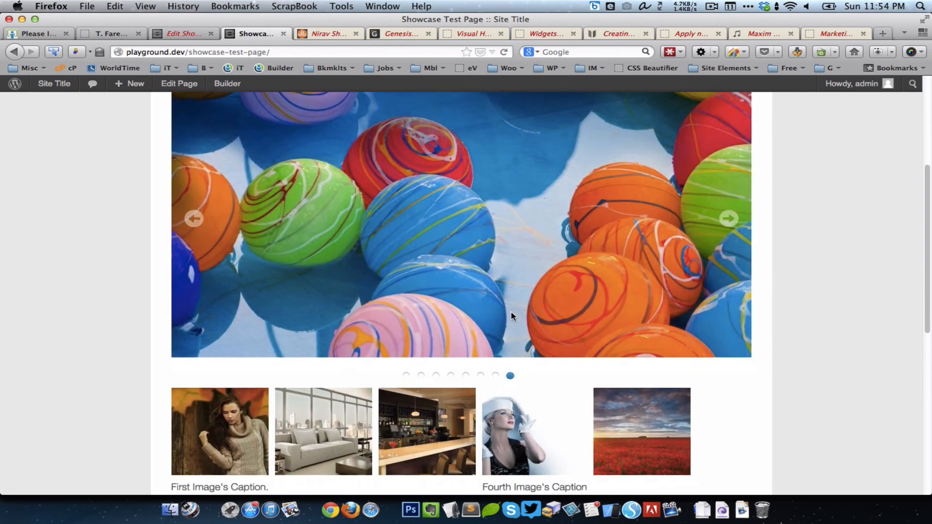
{"action": "scroll", "coordinate": [512, 359], "scroll_direction": "down", "scroll_amount": 4}
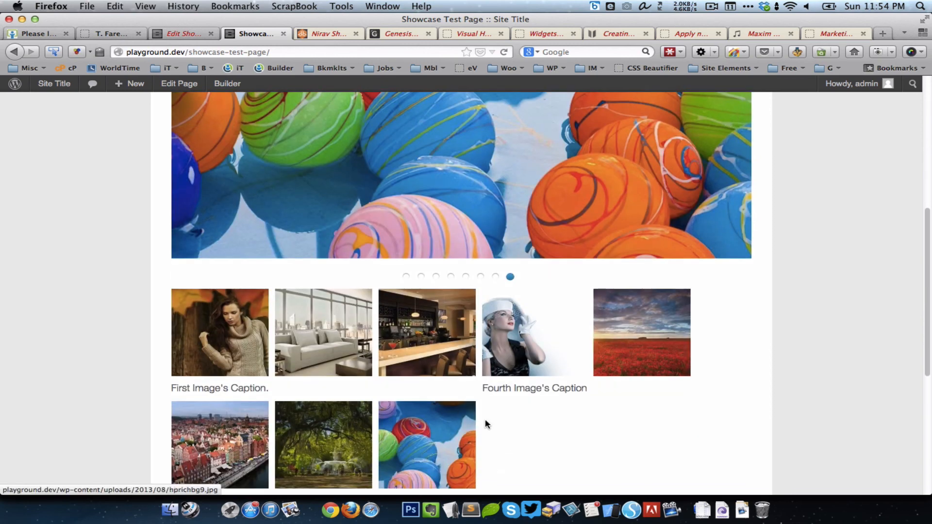
{"action": "scroll", "coordinate": [511, 411], "scroll_direction": "down", "scroll_amount": 2}
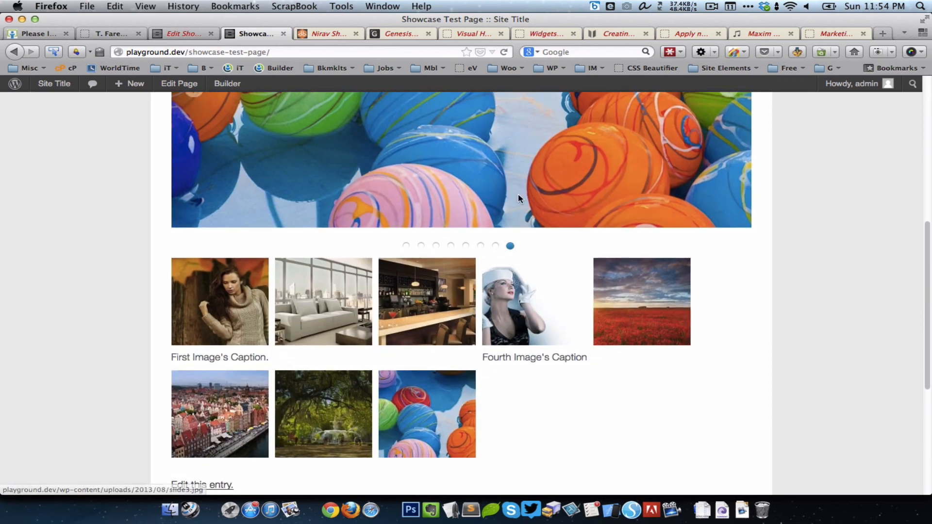
Open the painted balls thumbnail in the lightbox, close it, and look over the combined slider and thumbnail layout.
{"action": "left_click", "coordinate": [464, 383]}
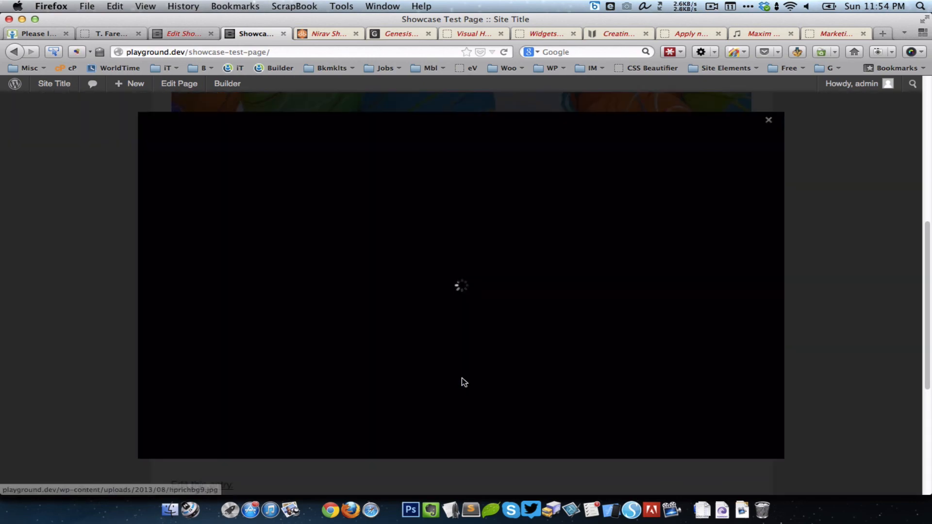
{"action": "key", "text": "Escape"}
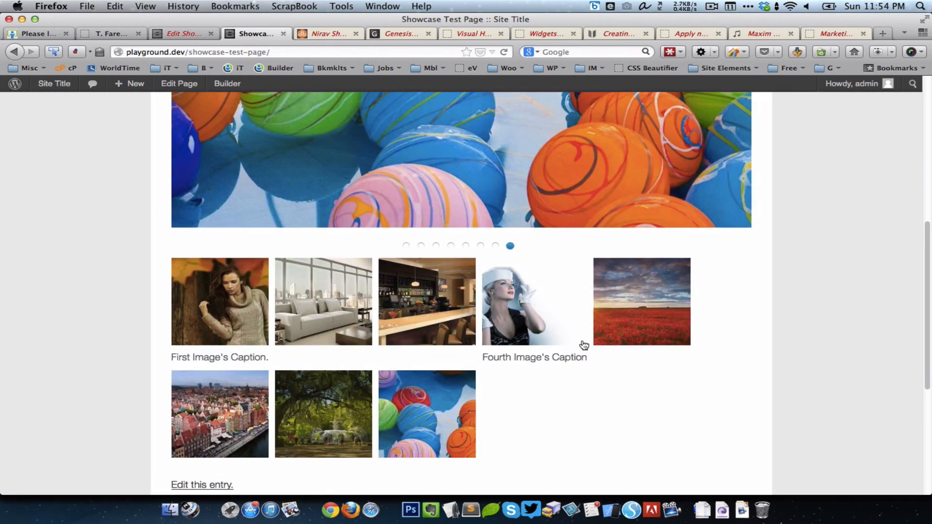
{"action": "scroll", "coordinate": [604, 345], "scroll_direction": "up", "scroll_amount": 10}
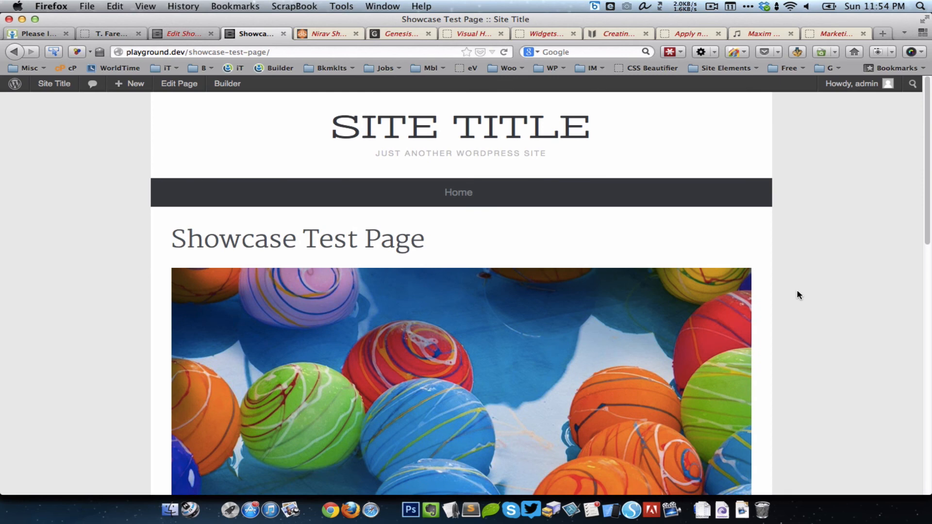
{"action": "scroll", "coordinate": [797, 294], "scroll_direction": "down", "scroll_amount": 5}
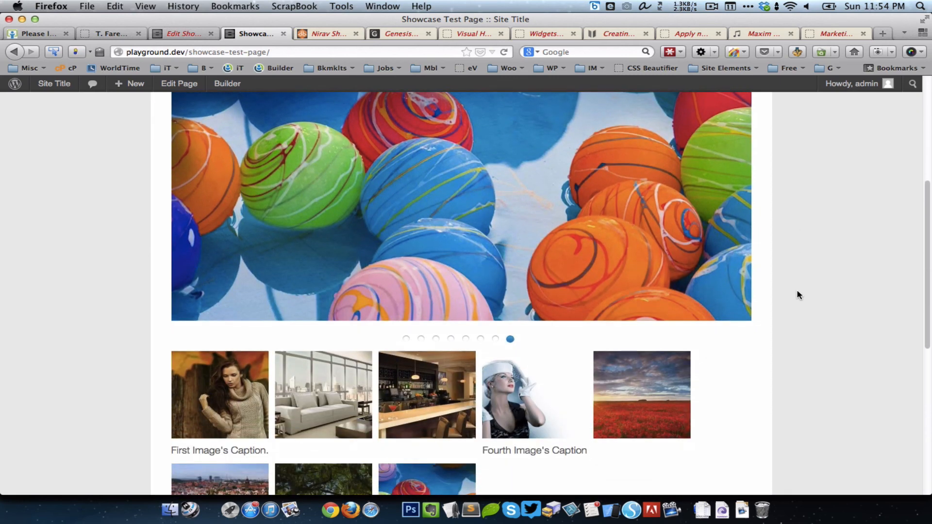
{"action": "scroll", "coordinate": [798, 294], "scroll_direction": "down", "scroll_amount": 1}
Return to the Showcase Gallery 1 edit page and disable the image slider above the gallery.
{"action": "left_click", "coordinate": [149, 34]}
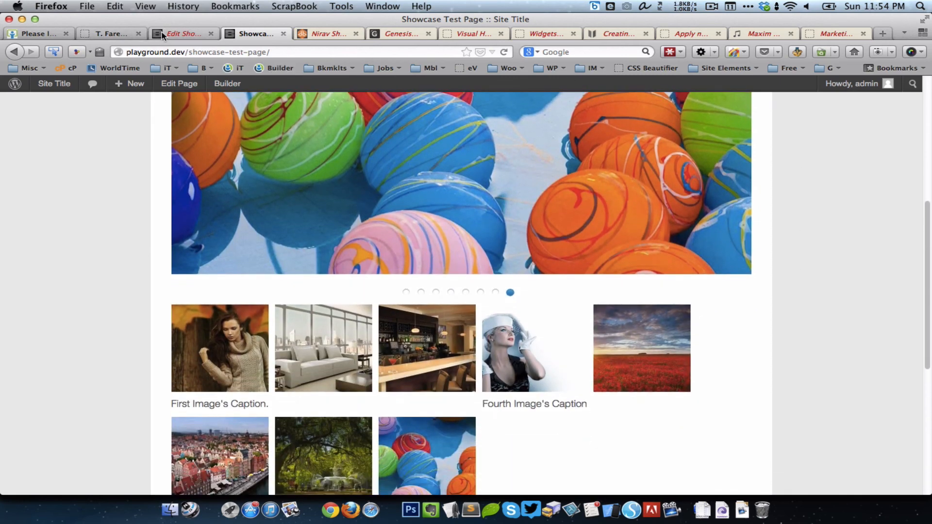
{"action": "scroll", "coordinate": [320, 177], "scroll_direction": "down", "scroll_amount": 5}
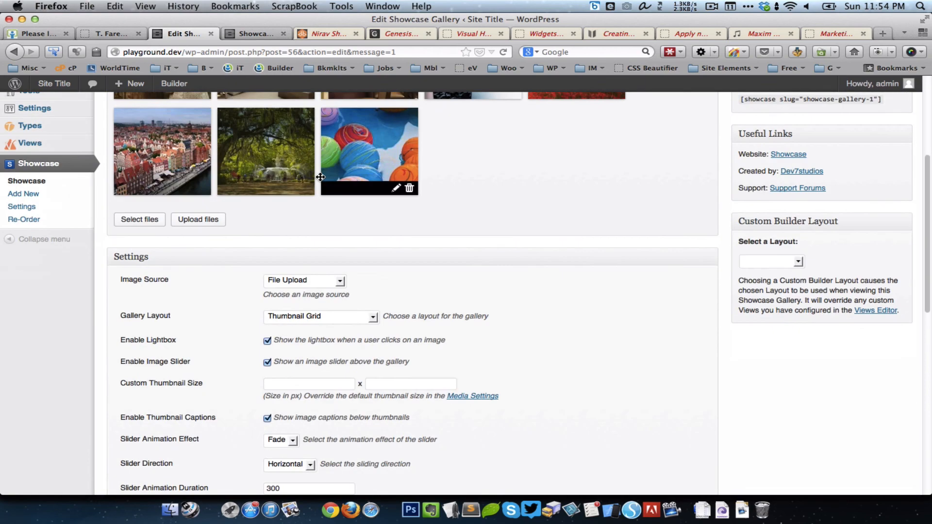
{"action": "scroll", "coordinate": [321, 177], "scroll_direction": "down", "scroll_amount": 4}
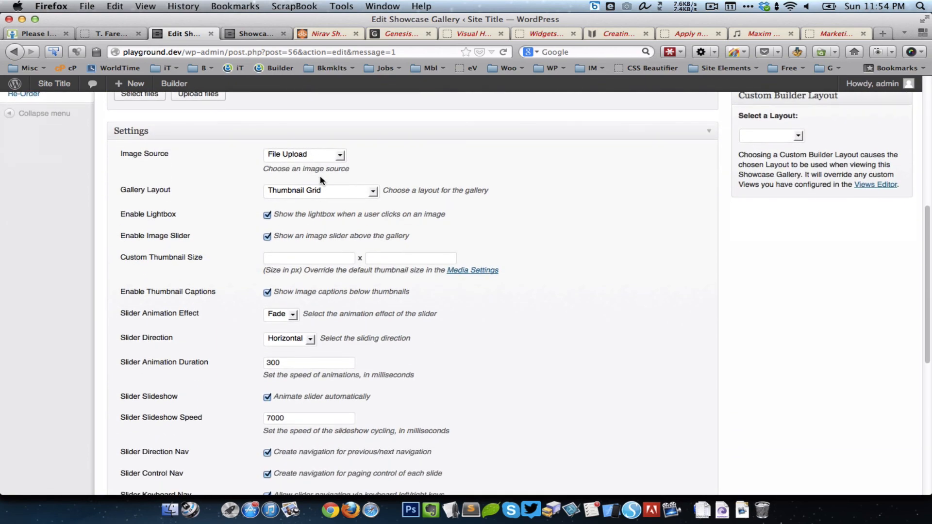
{"action": "left_click", "coordinate": [323, 197]}
{"action": "scroll", "coordinate": [323, 197], "scroll_direction": "up", "scroll_amount": 4}
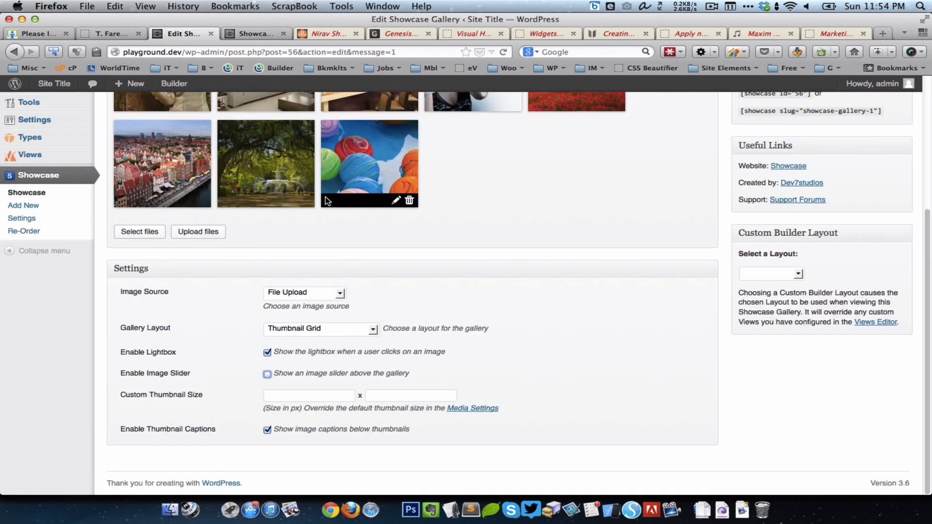
{"action": "left_click", "coordinate": [584, 321]}
Update the gallery and reload the Showcase Test Page to show the thumbnail grid without the slider.
{"action": "scroll", "coordinate": [583, 321], "scroll_direction": "up", "scroll_amount": 4}
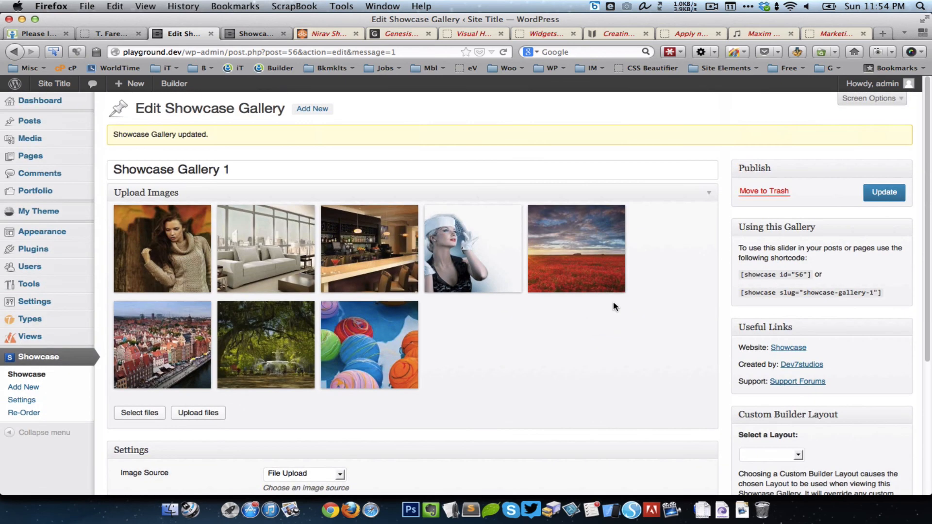
{"action": "left_click", "coordinate": [884, 196]}
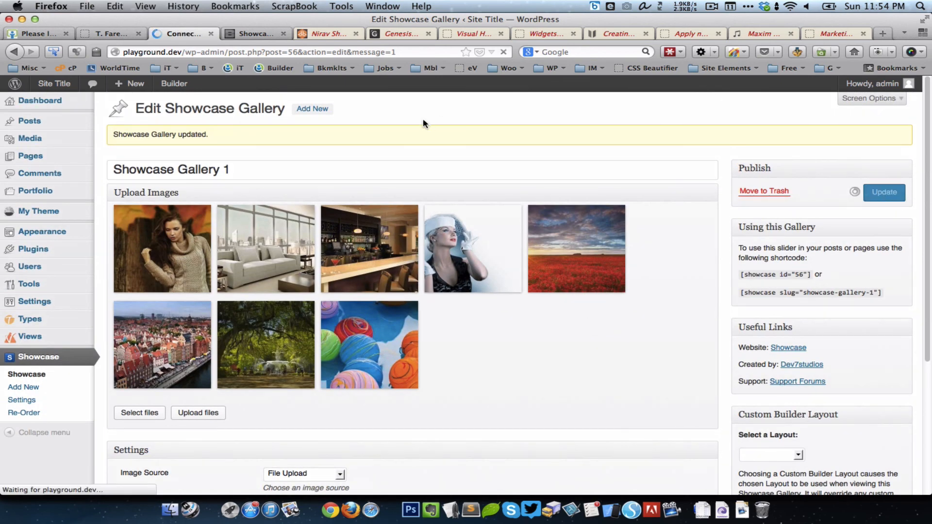
{"action": "left_click", "coordinate": [250, 34]}
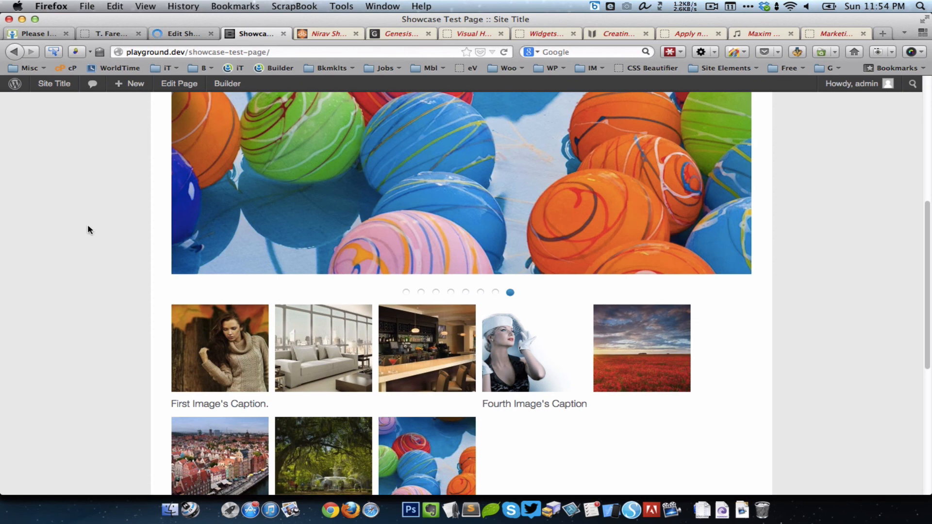
{"action": "key", "text": "super+r"}
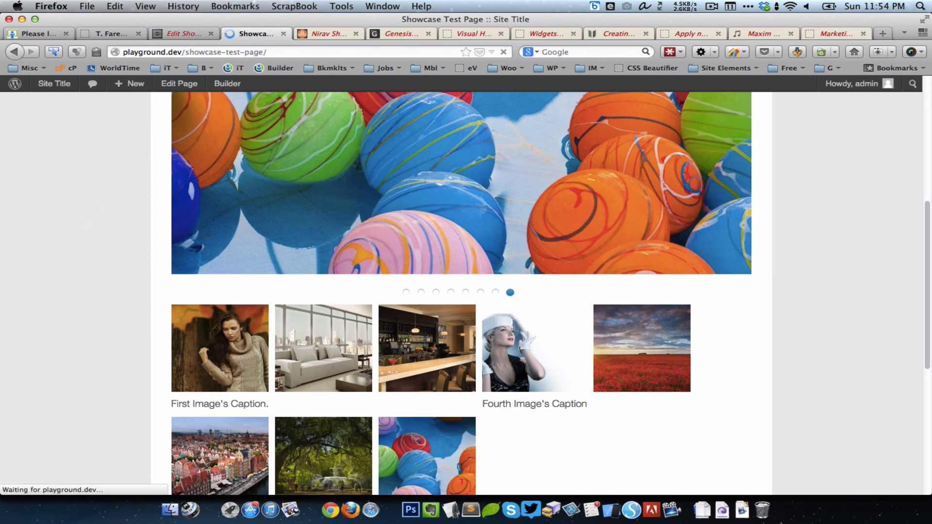
{"action": "scroll", "coordinate": [108, 228], "scroll_direction": "up", "scroll_amount": 4}
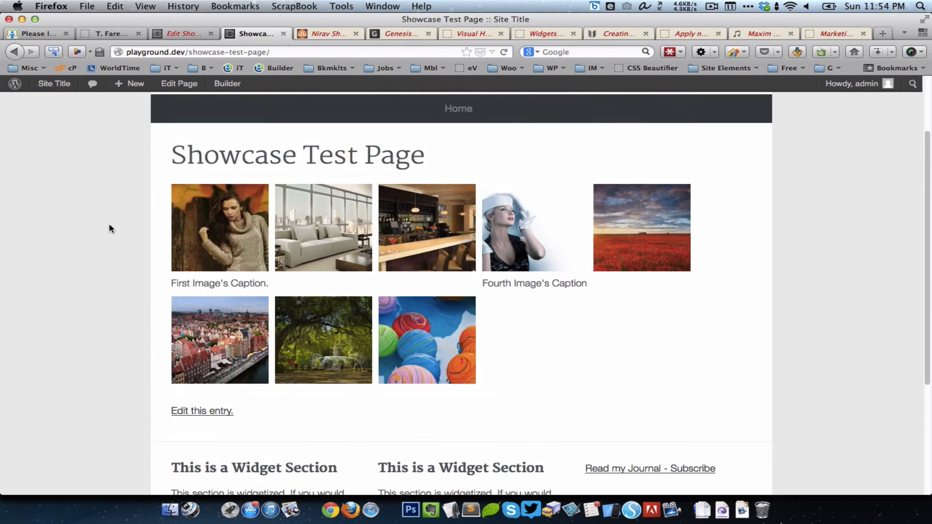